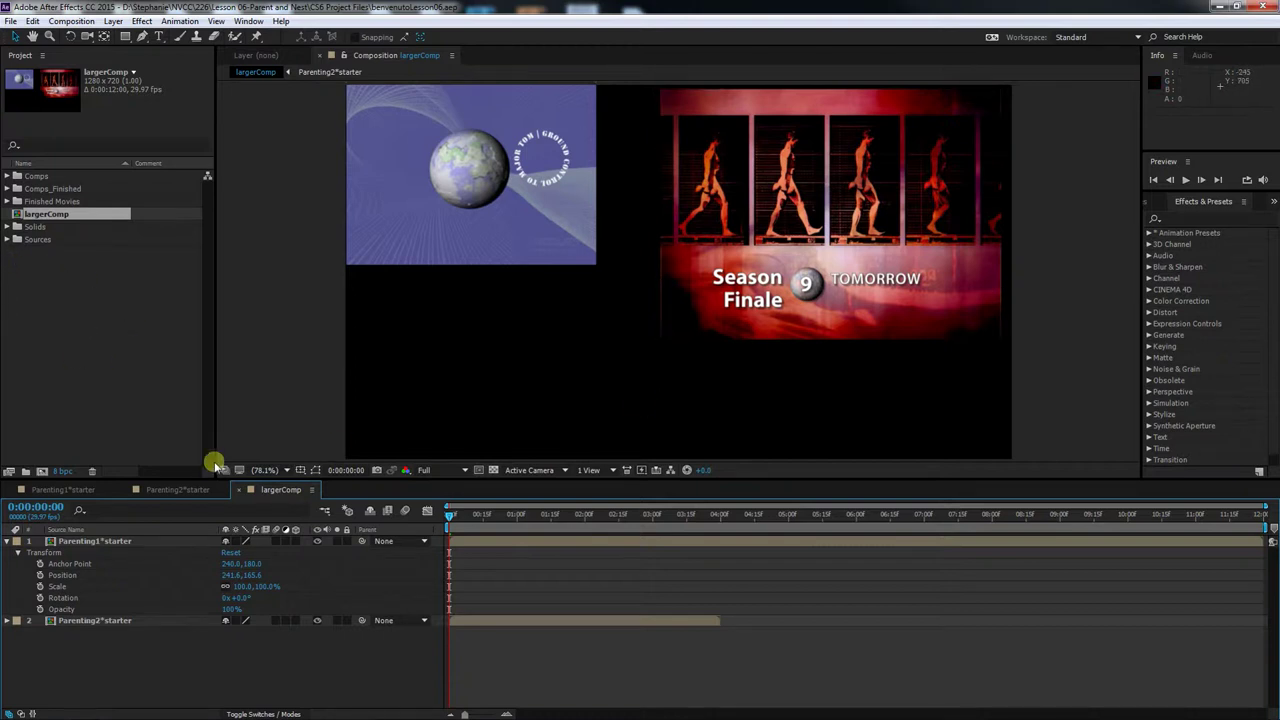
- Bring the Parenting1*starter composition with the spinning globe back into the viewer and timeline
left_click(62, 490)
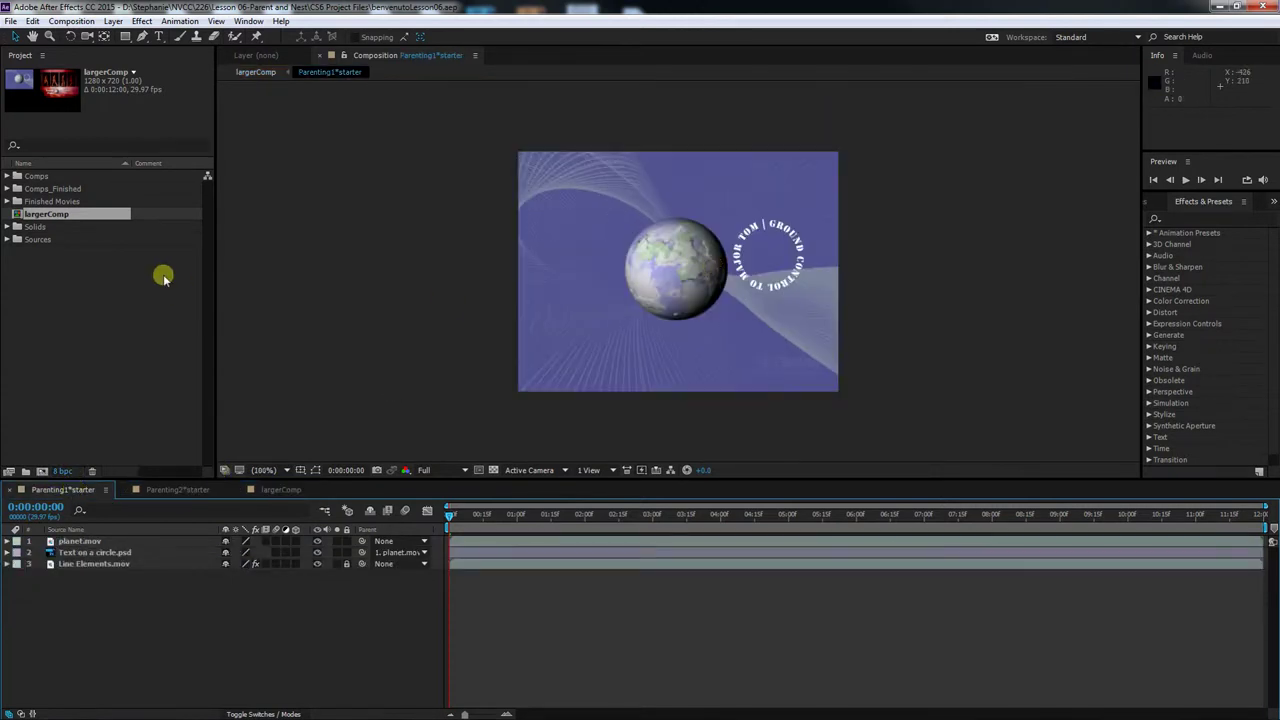
- Clear the Project selection and import 06d-Precompose-Move_CS6.aep, adding its 13 items
left_click(57, 280)
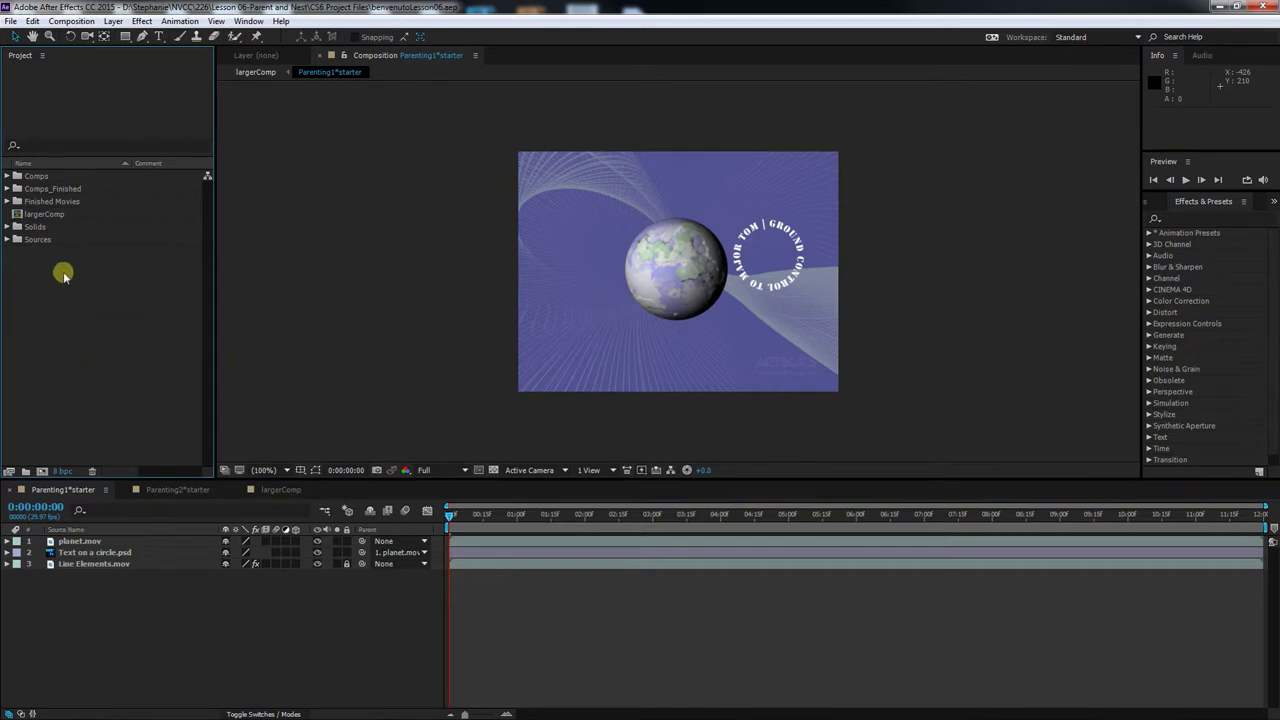
double_click(62, 275)
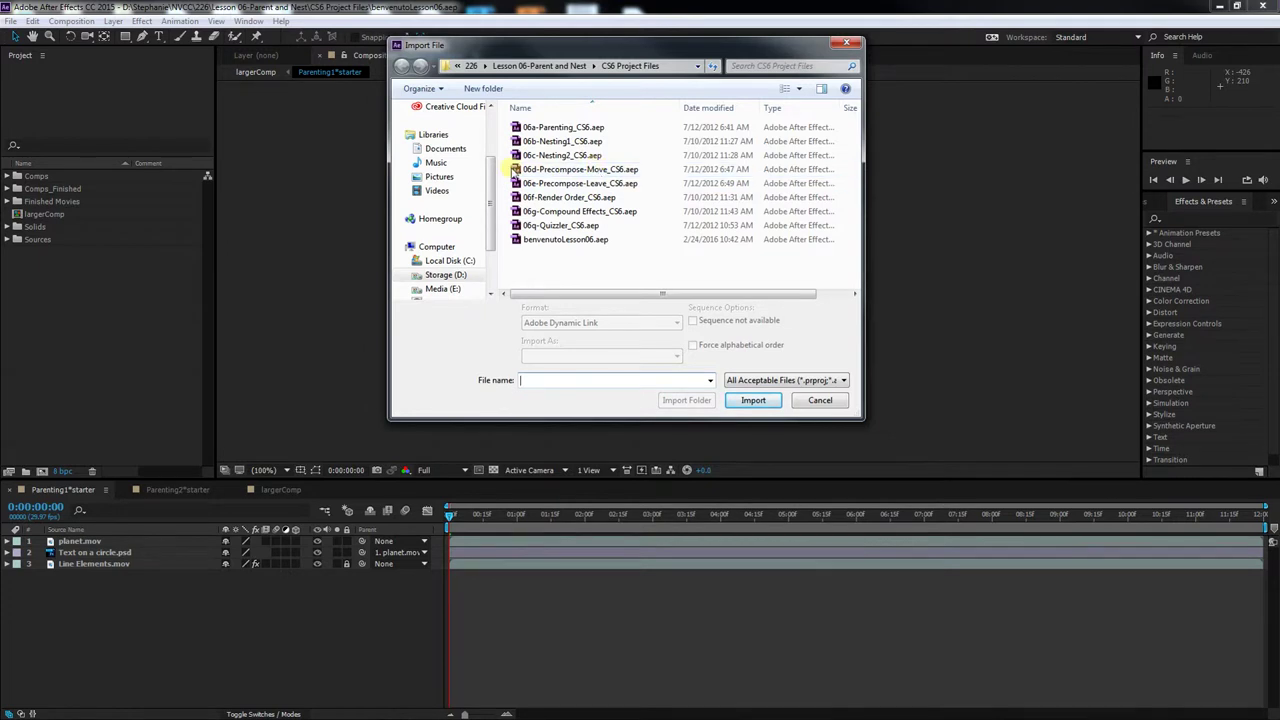
left_click(572, 171)
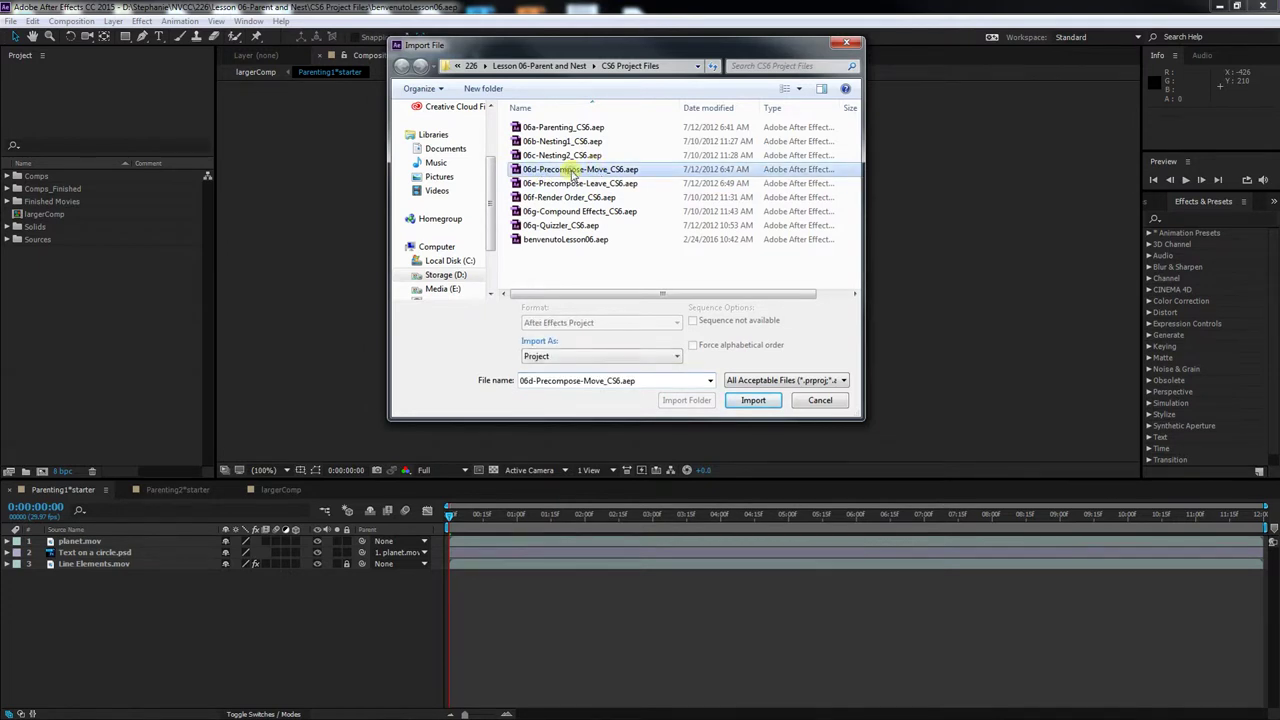
left_click(757, 401)
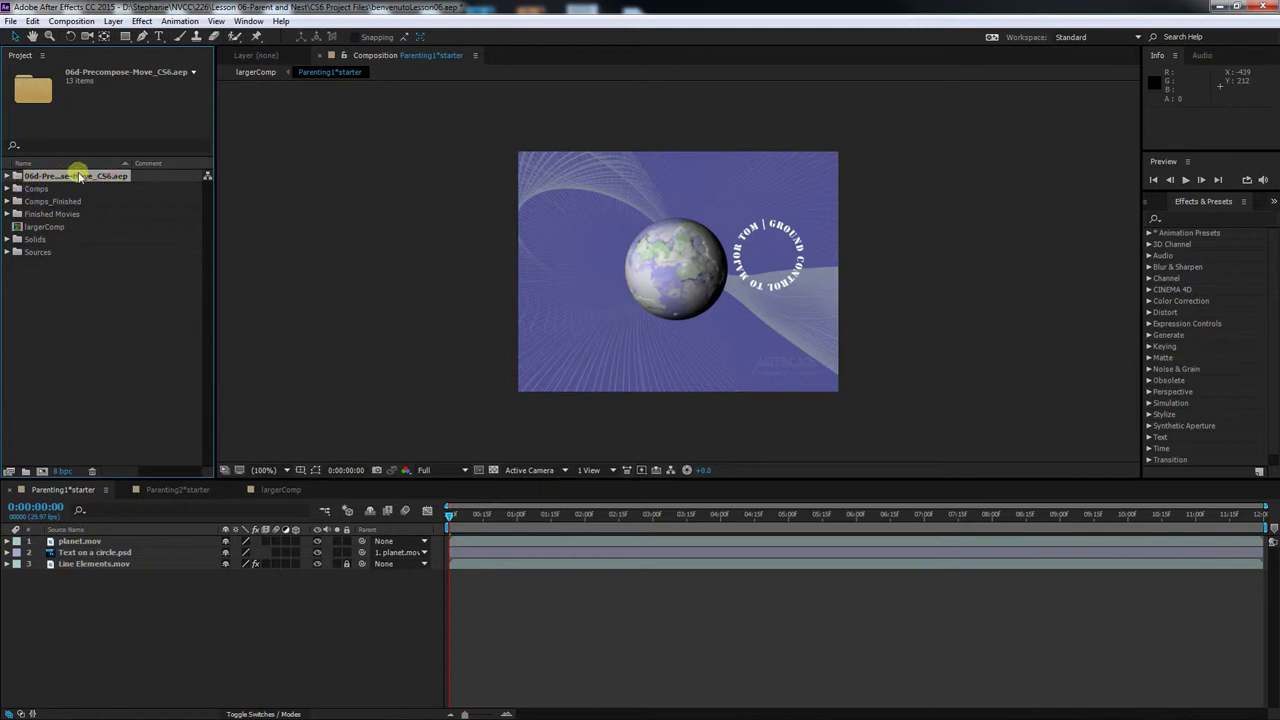
- Expand the imported project's Comps folder and open the apple group composition
left_click(7, 176)
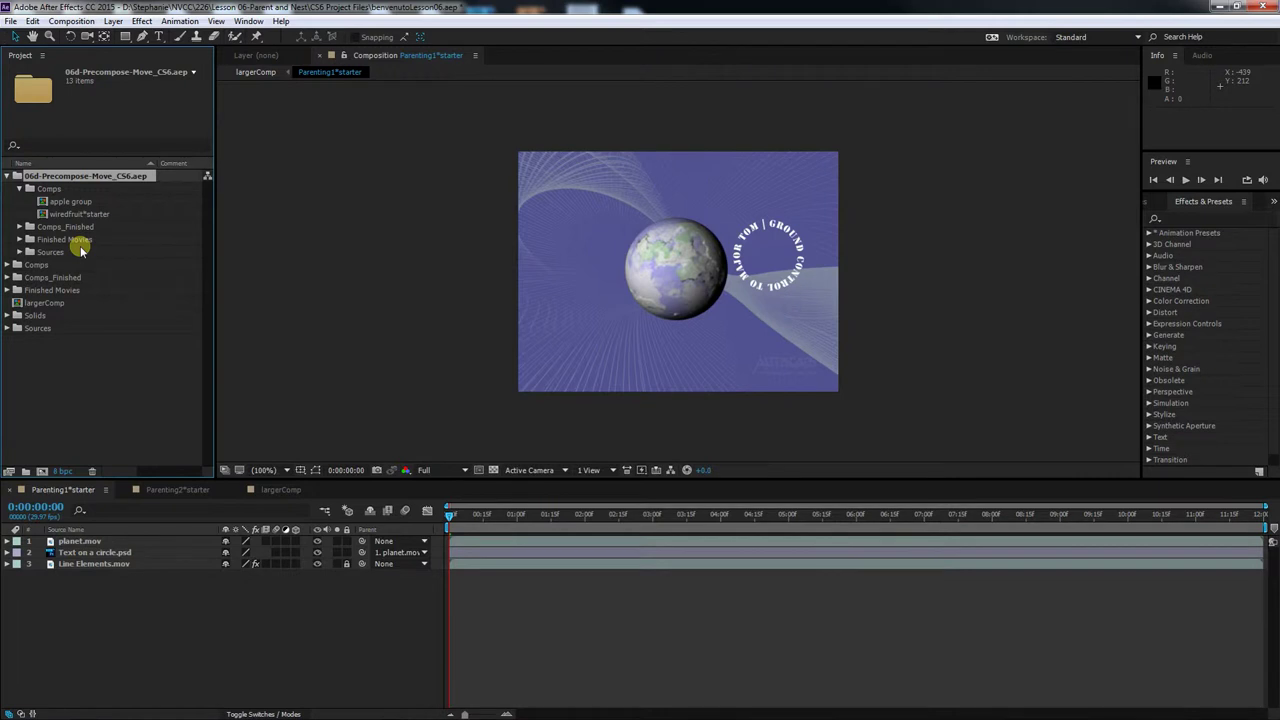
left_click(60, 201)
left_click(88, 214)
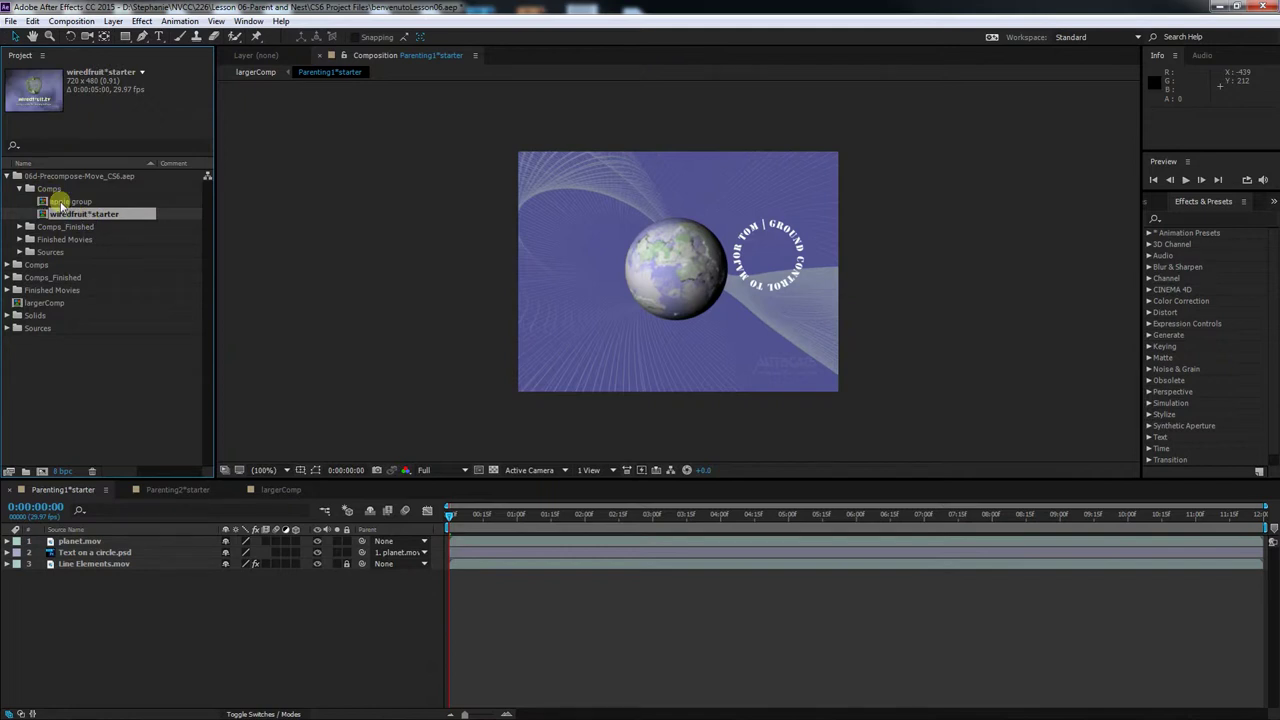
double_click(61, 202)
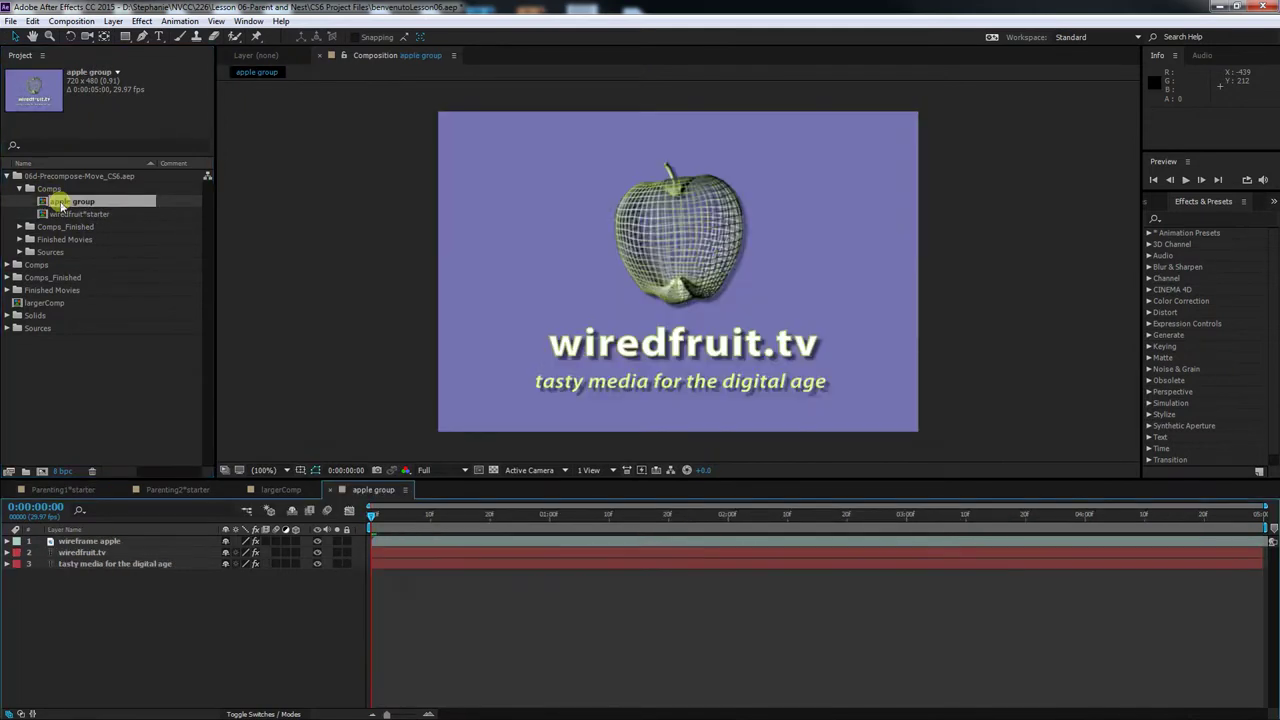
- Close the largerComp, Parenting2*starter and Parenting1*starter timelines, then inspect apple group's text layers
left_click(243, 489)
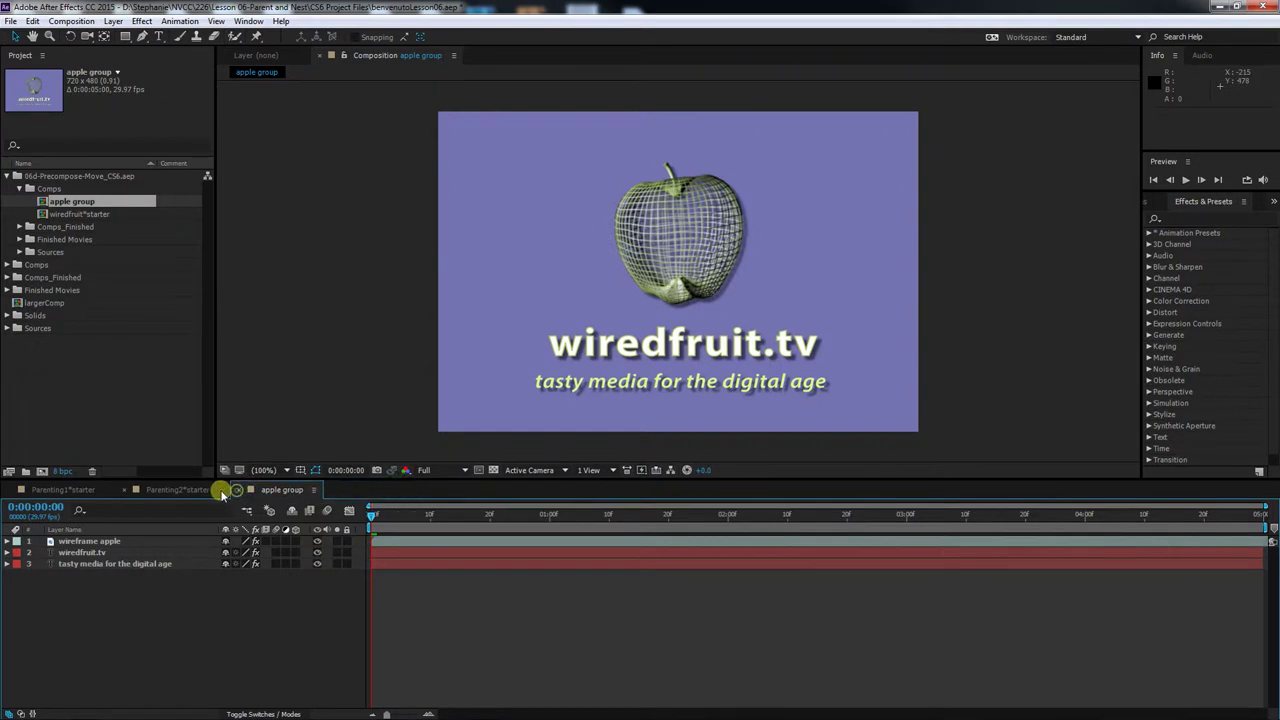
left_click(127, 490)
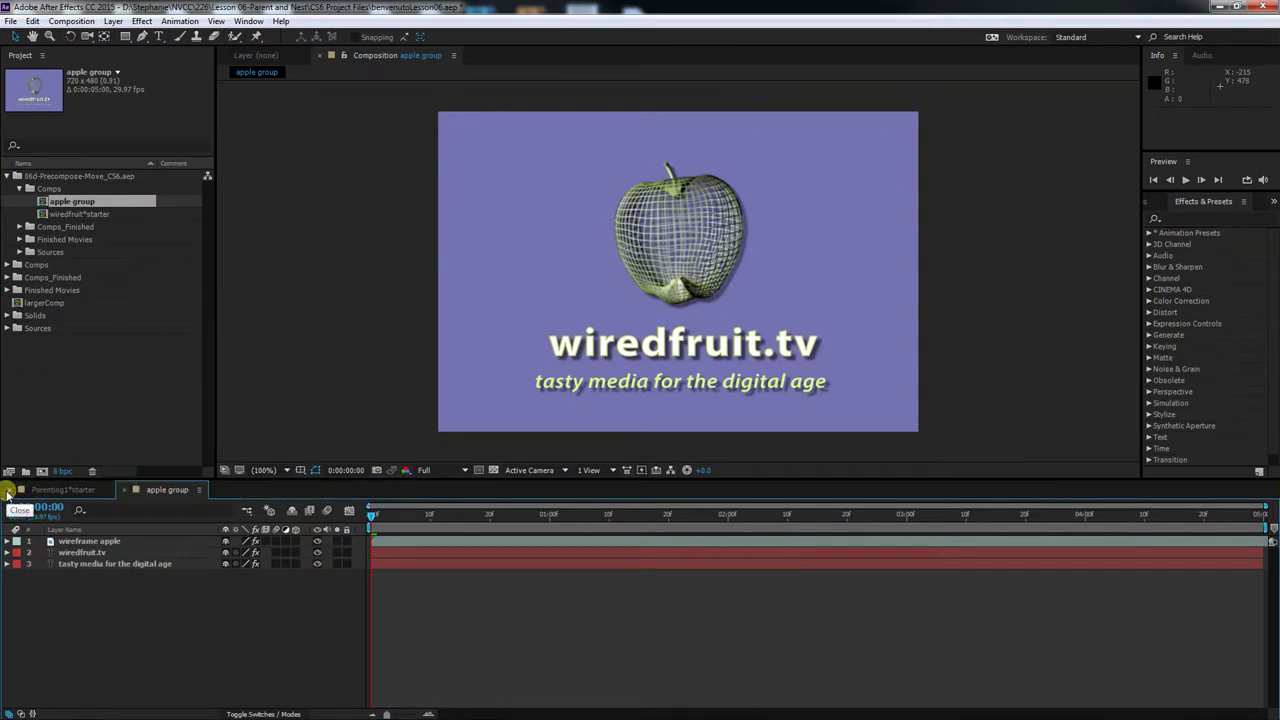
left_click(12, 490)
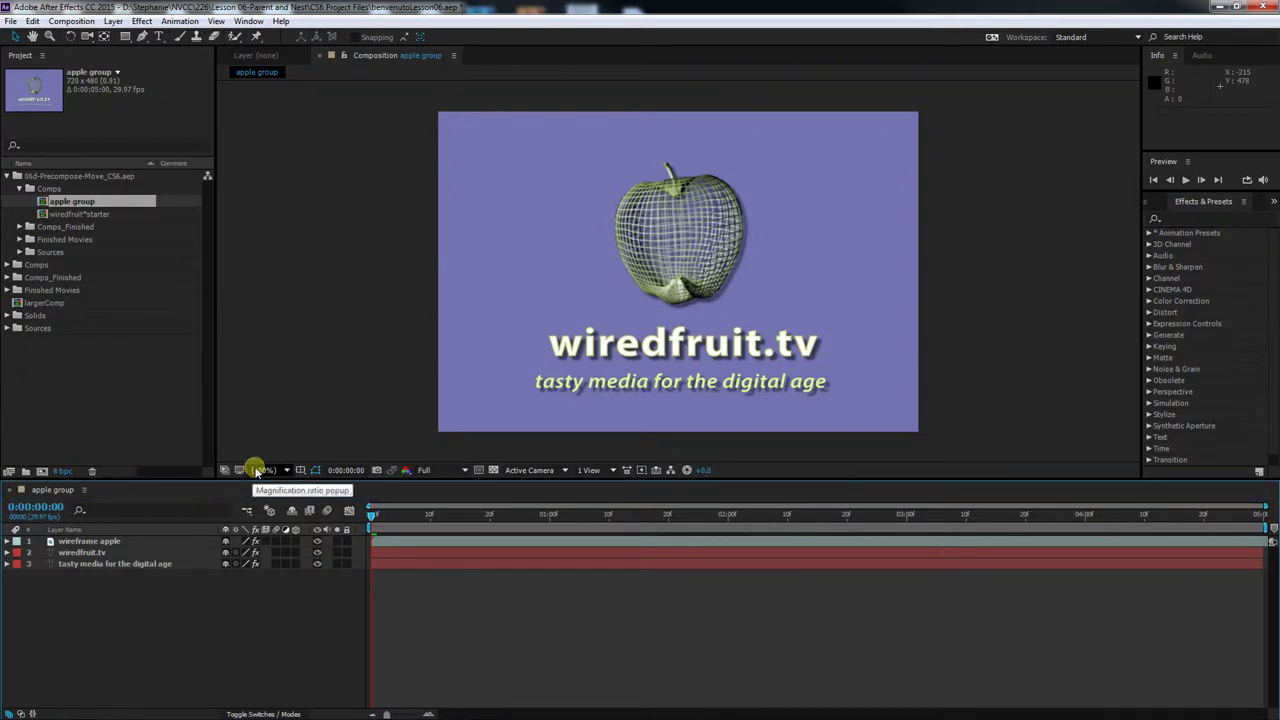
left_click(652, 345)
left_click(661, 387)
left_click(150, 328)
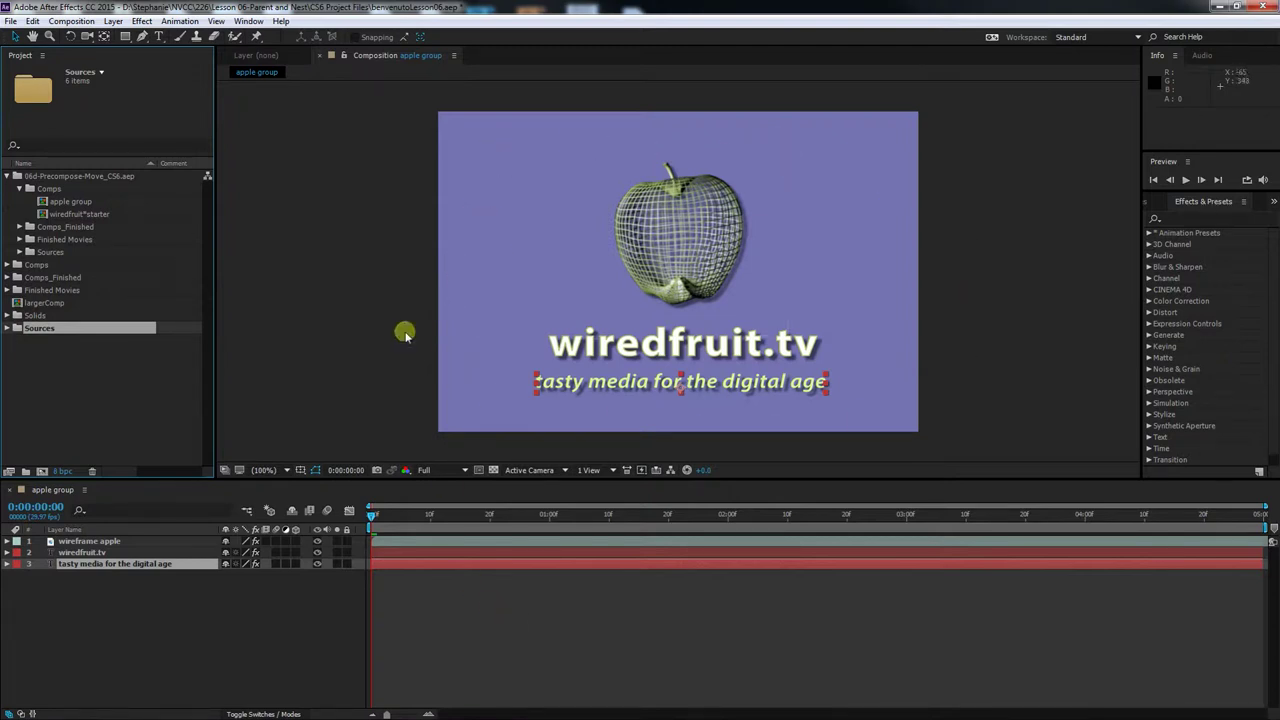
- Select wireframe apple plus the wiredfruit.tv and tagline text layers, then open the Layer menu
left_click(87, 565)
left_click(84, 552)
left_click(88, 541)
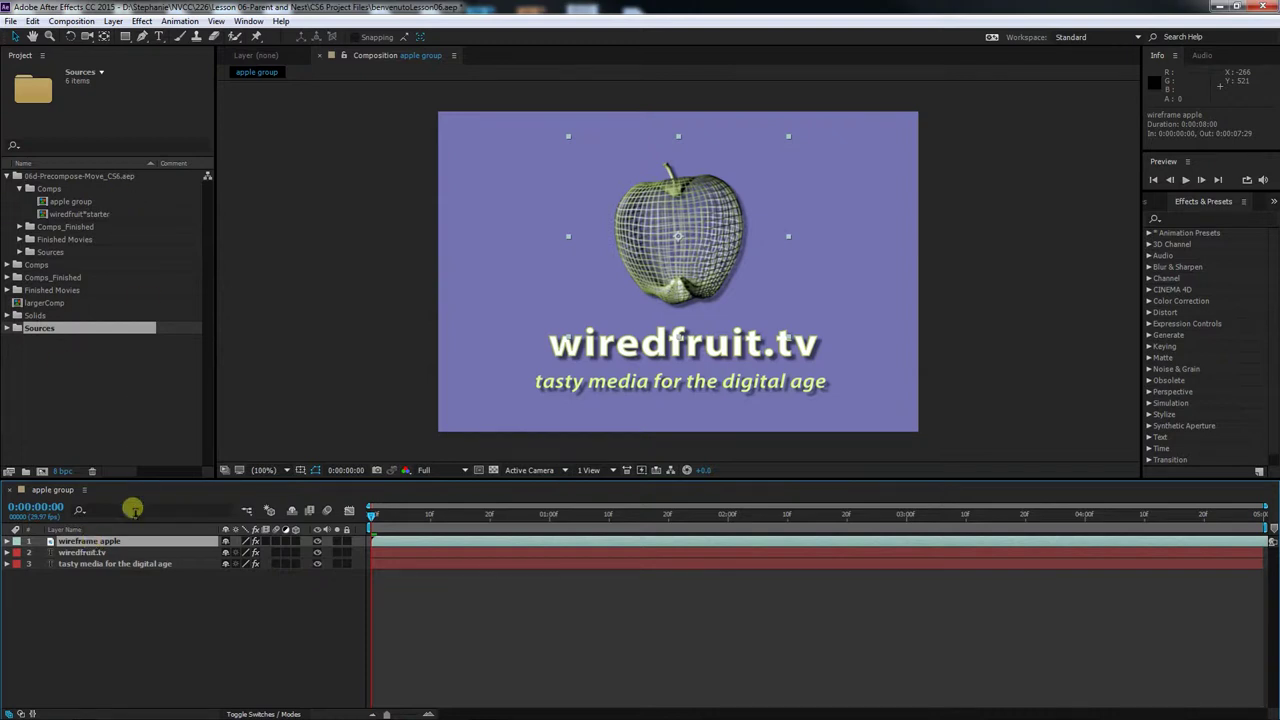
left_click(134, 563, "shift")
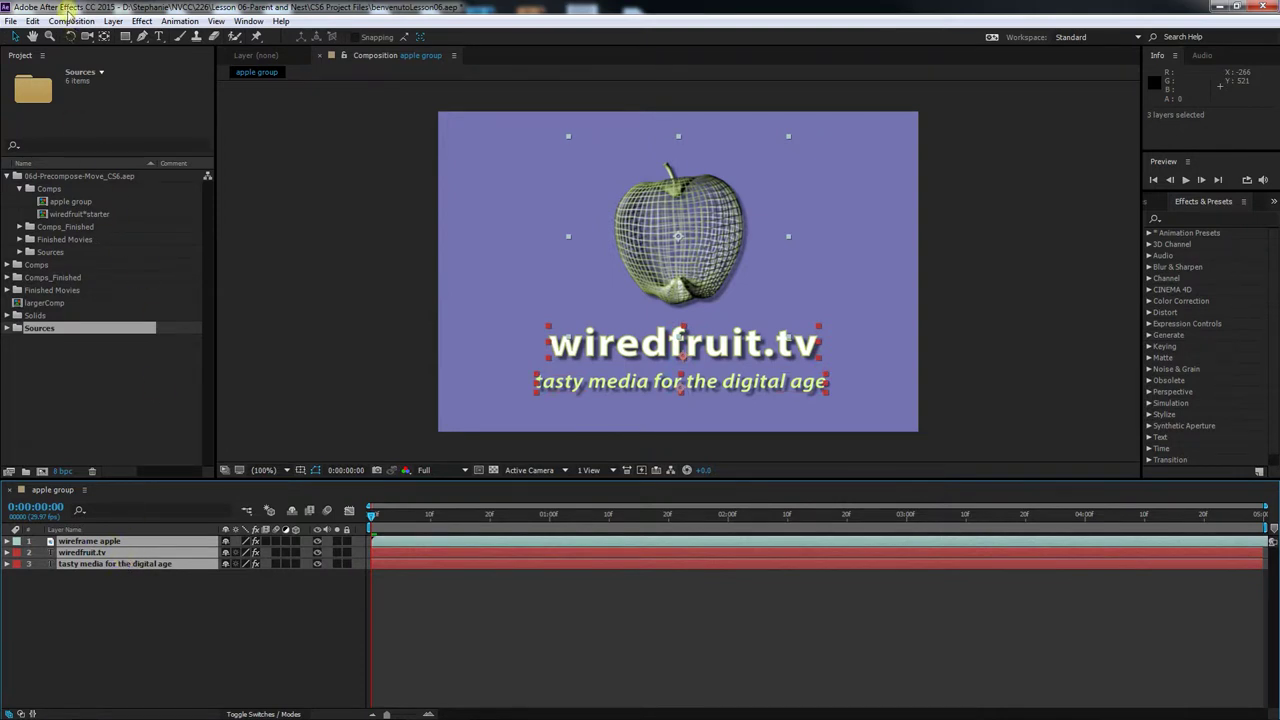
left_click(66, 21)
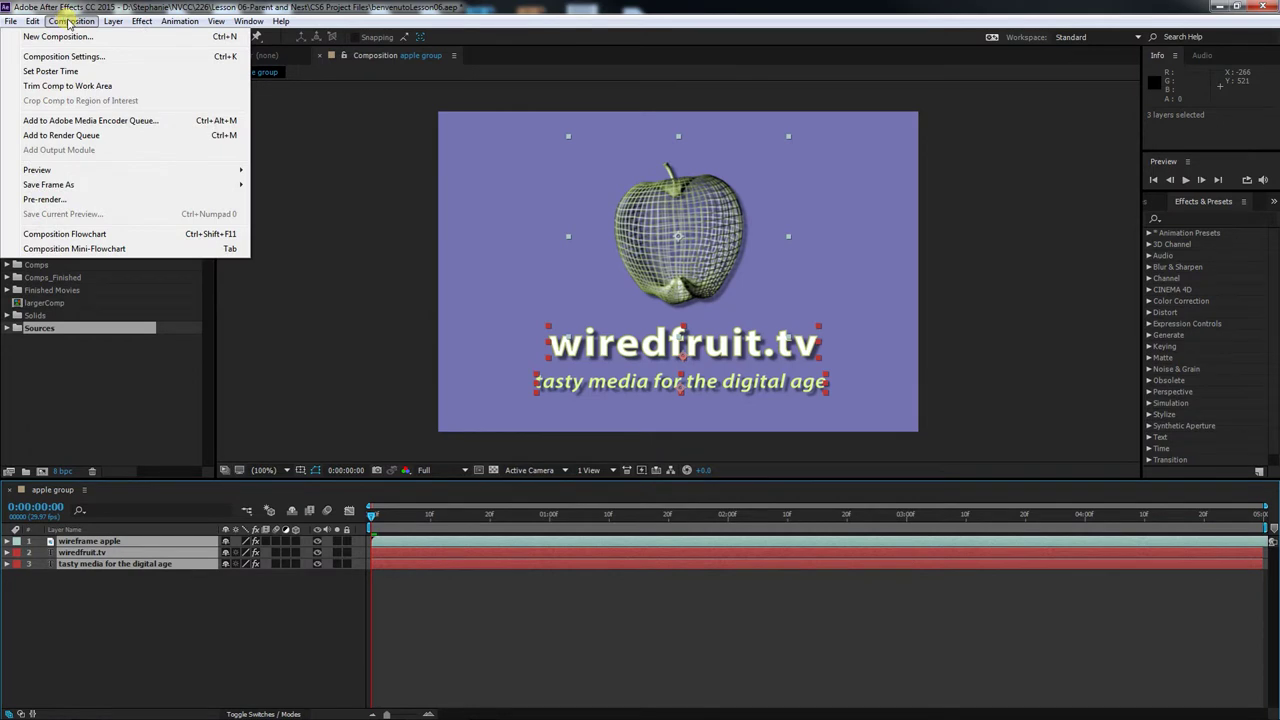
mouse_move(117, 23)
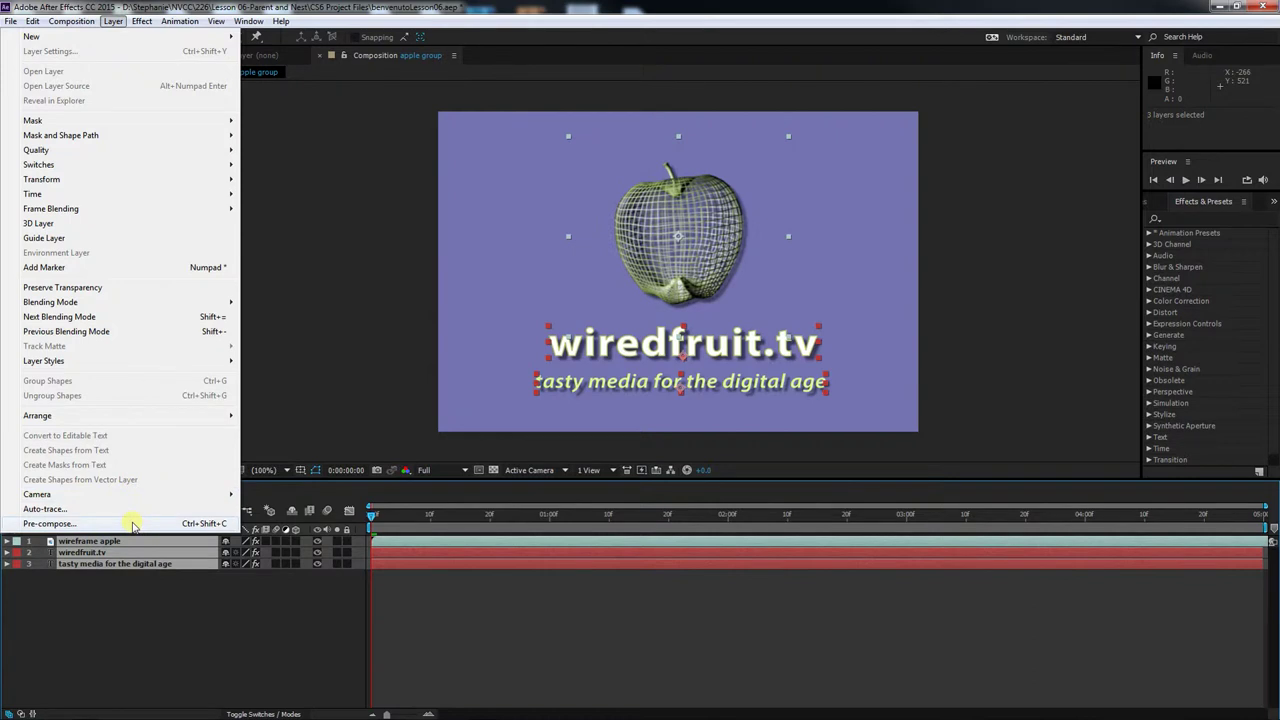
- Pre-compose the three layers as 'appleLayers', with duration fitted to the selected layers' time span
left_click(133, 525)
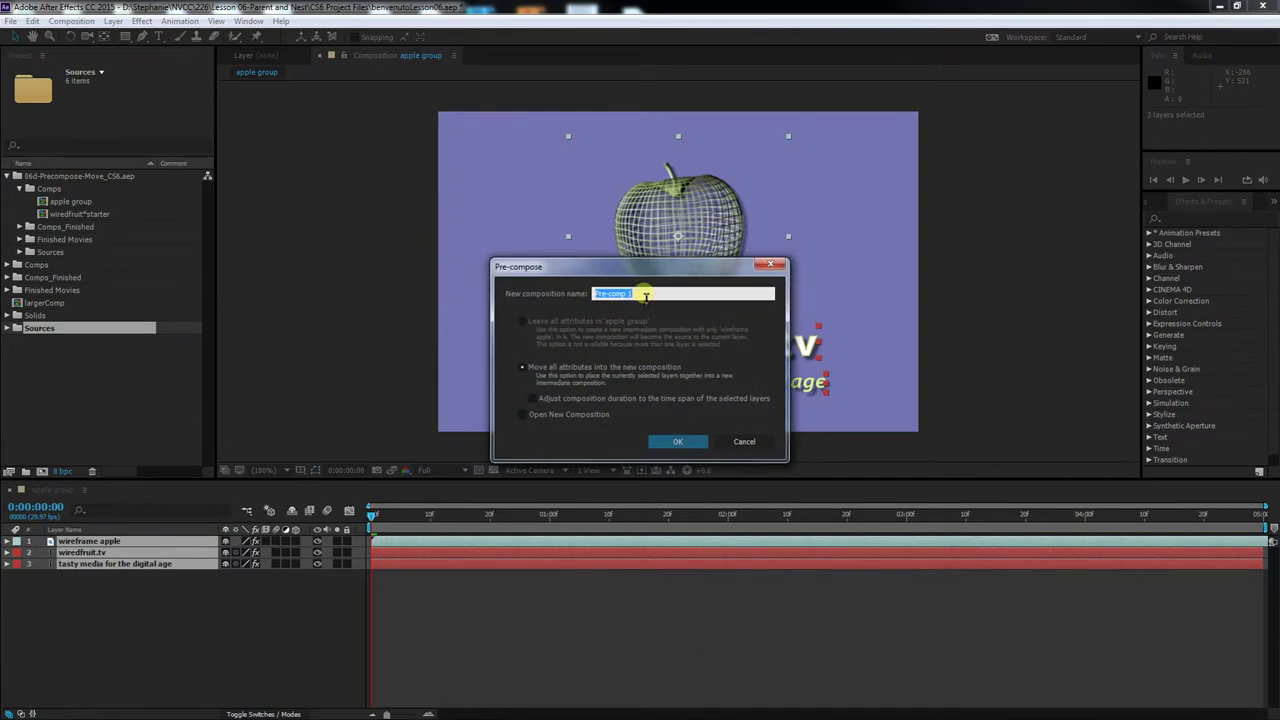
type("appleLayers")
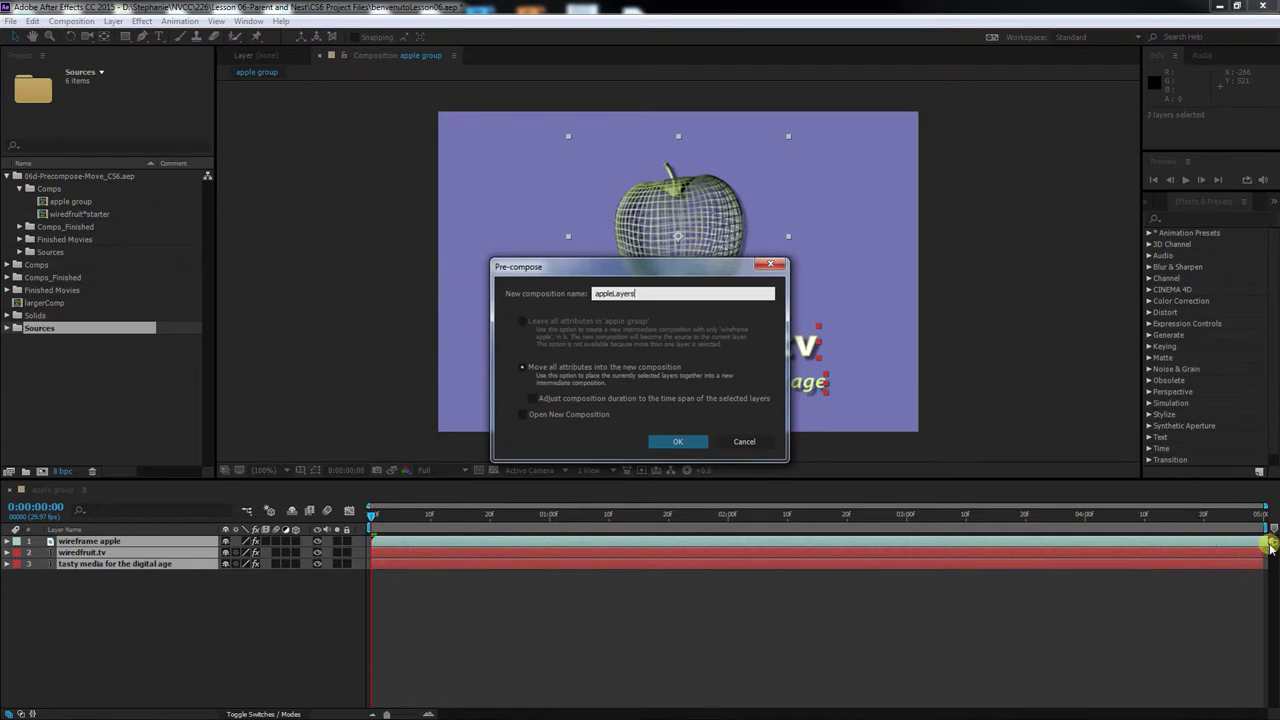
left_click(556, 399)
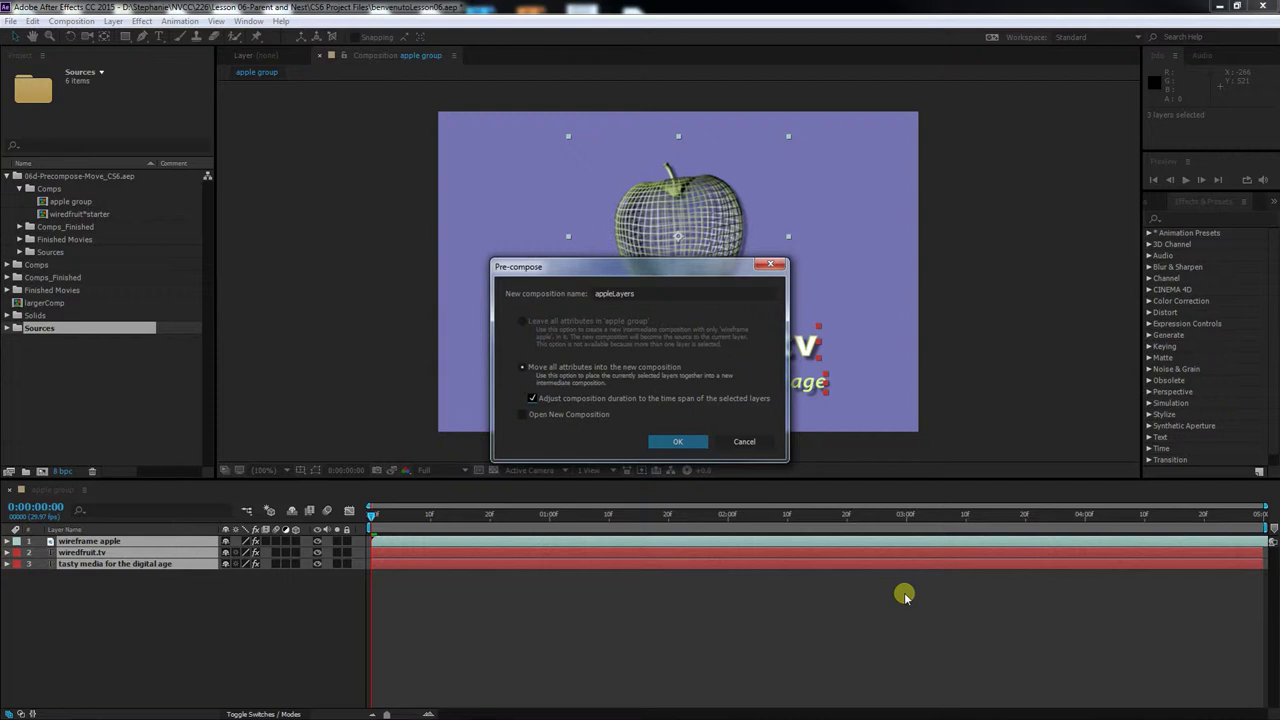
left_click(672, 441)
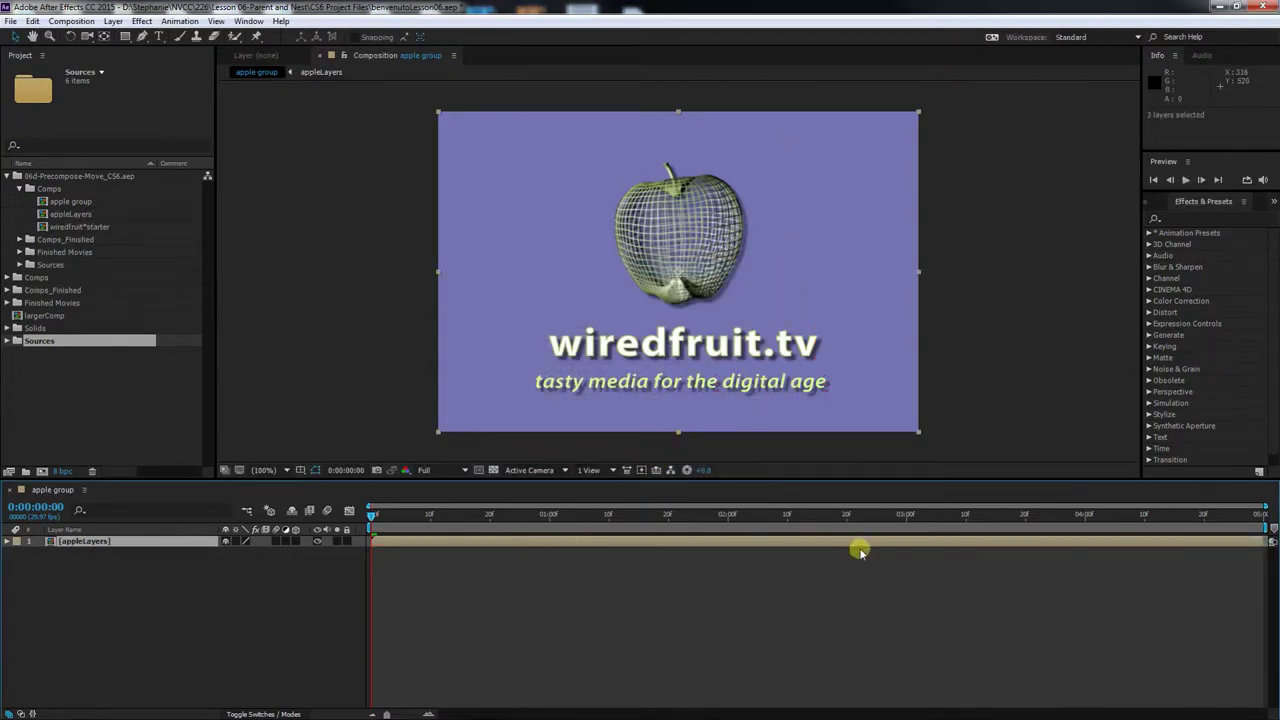
- Test sliding the appleLayers layer earlier in time, then undo the timing change
left_click_drag(860, 550, 405, 552)
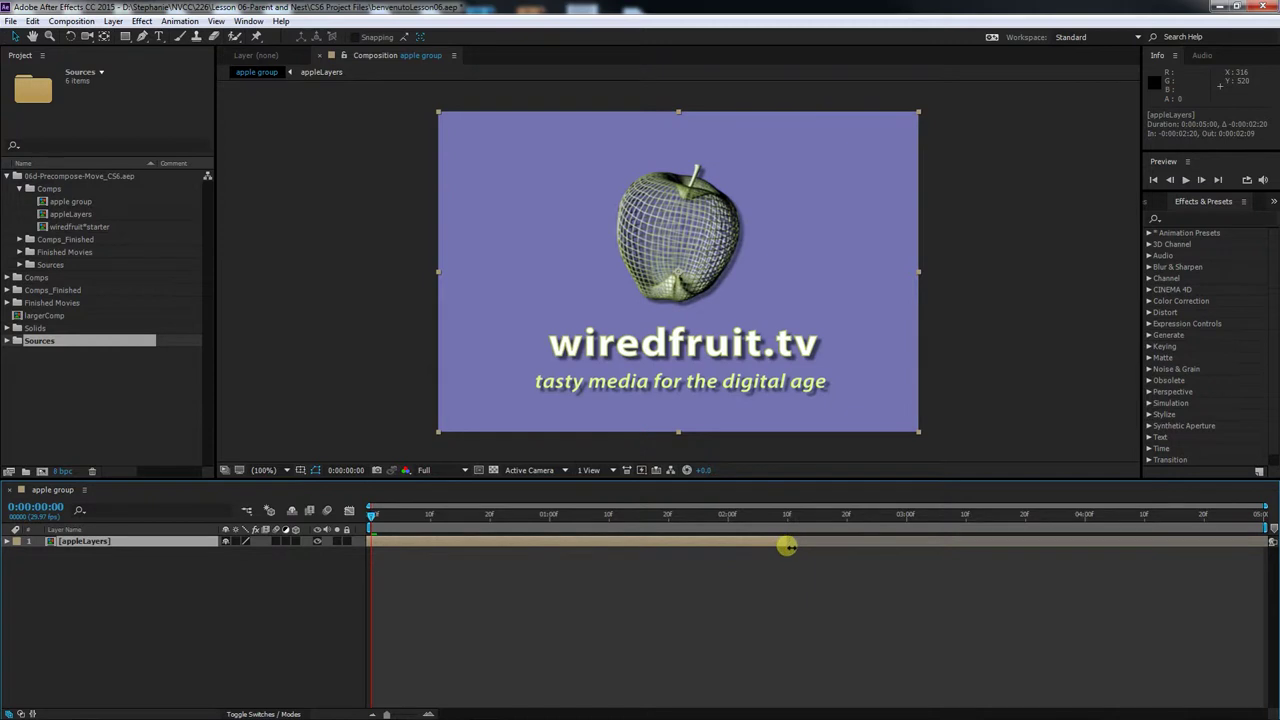
left_click(1131, 515)
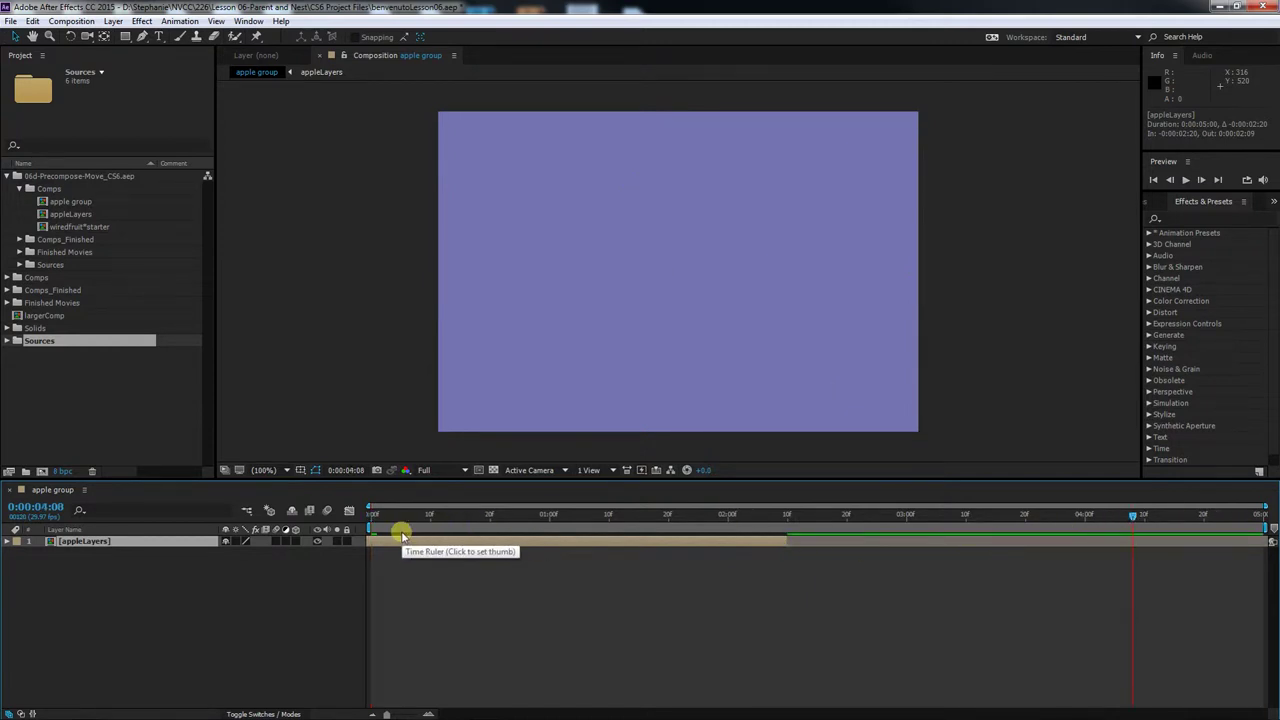
key("ctrl+z")
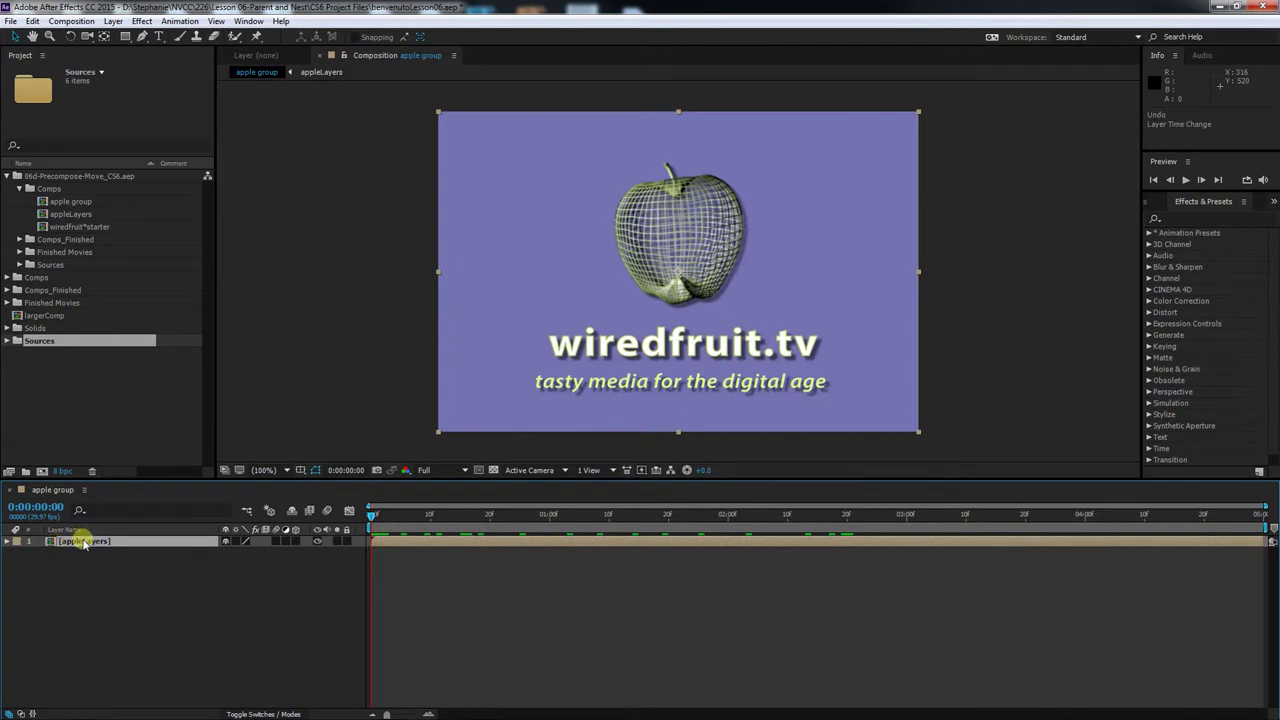
- Open the appleLayers precomp, select its layers and scrub into the apple animation
double_click(84, 542)
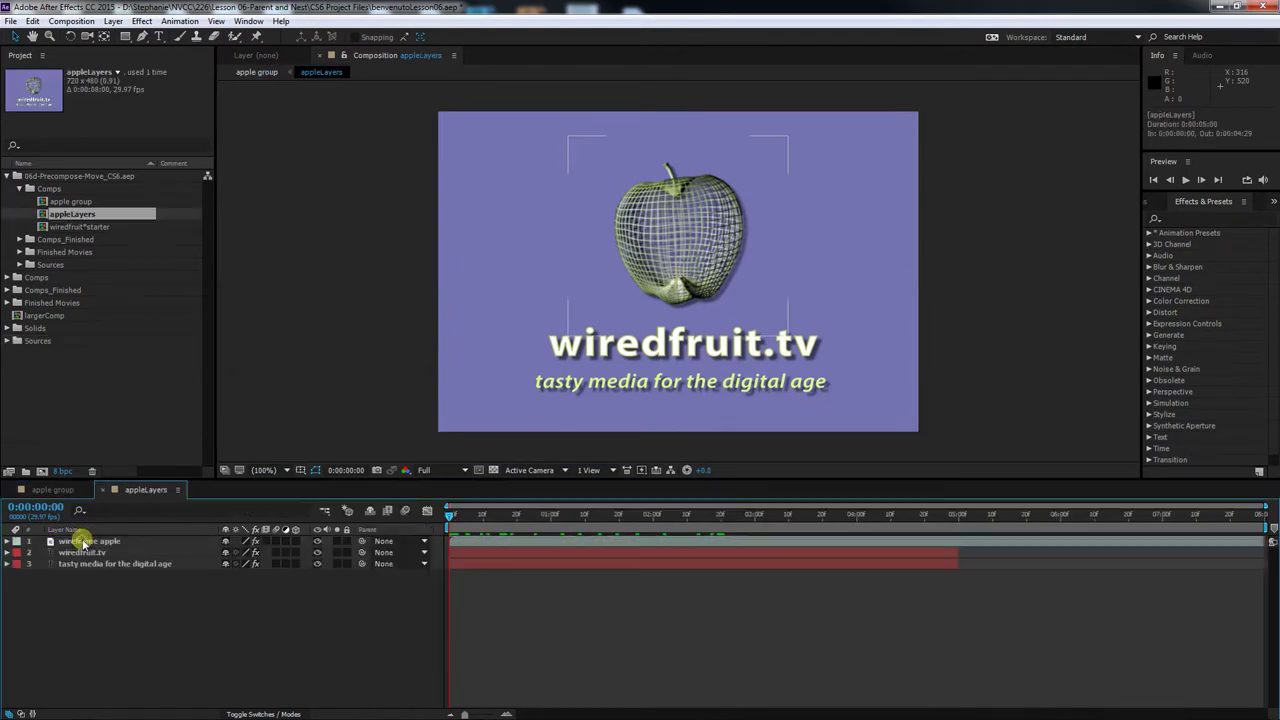
left_click(108, 541)
left_click(114, 553)
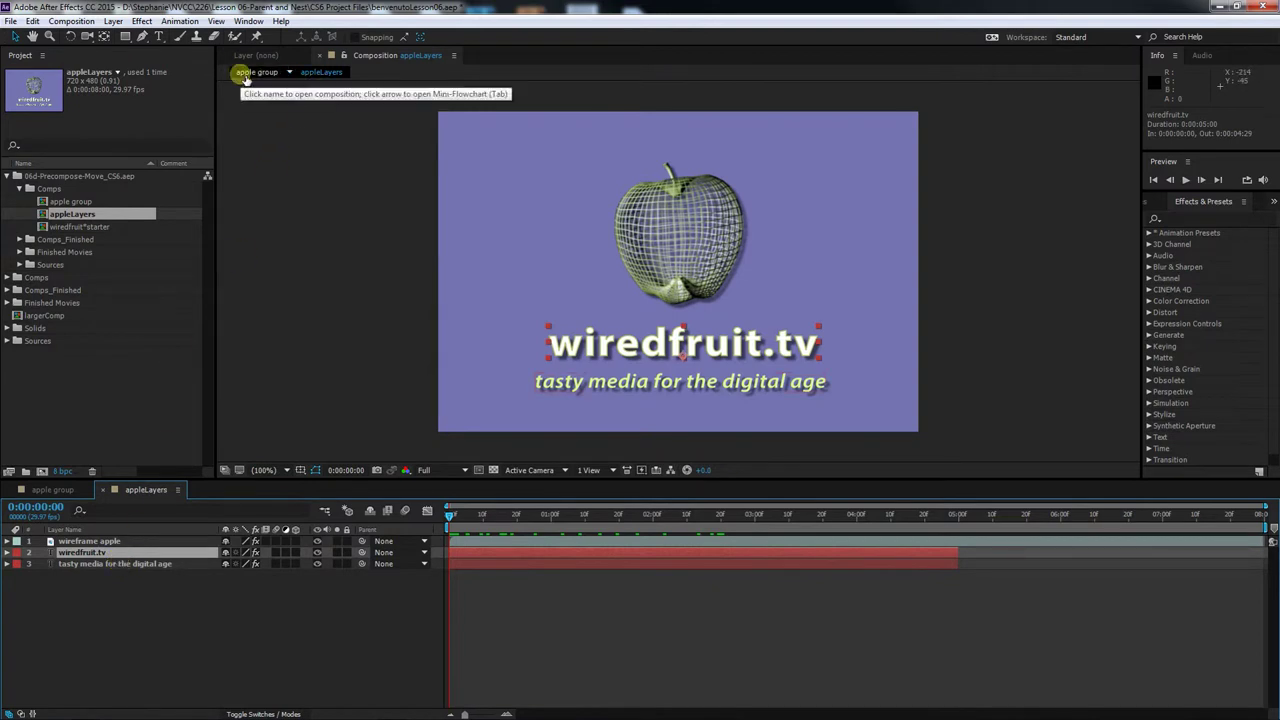
left_click_drag(483, 517, 621, 551)
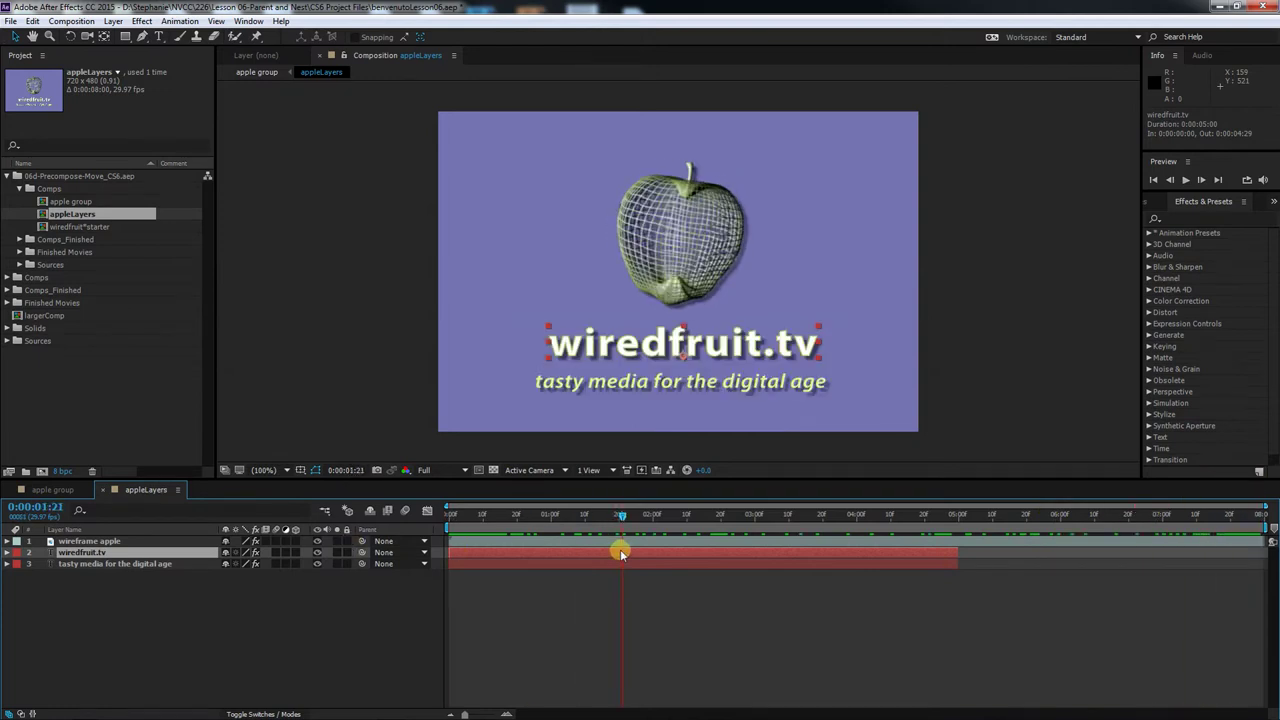
left_click(110, 541)
- Switch between apple group and appleLayers, then nudge the nested layer right and undo it
left_click(52, 489)
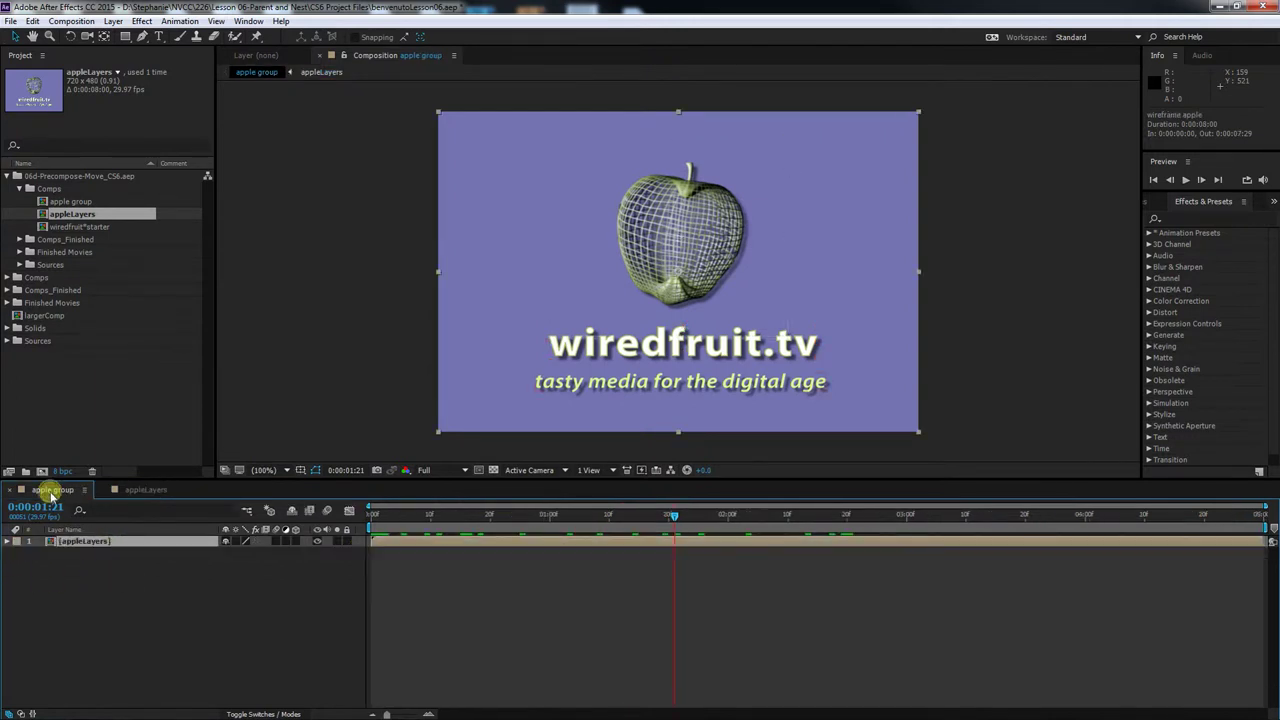
left_click(408, 515)
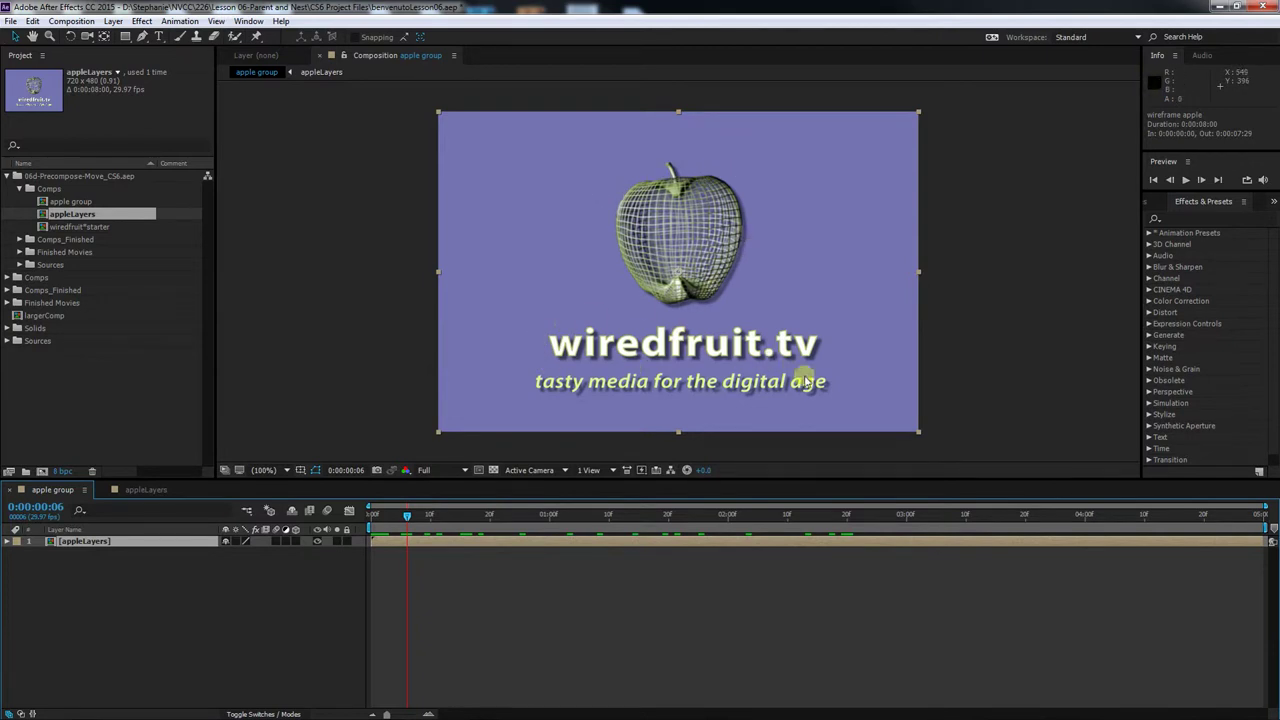
left_click(132, 490)
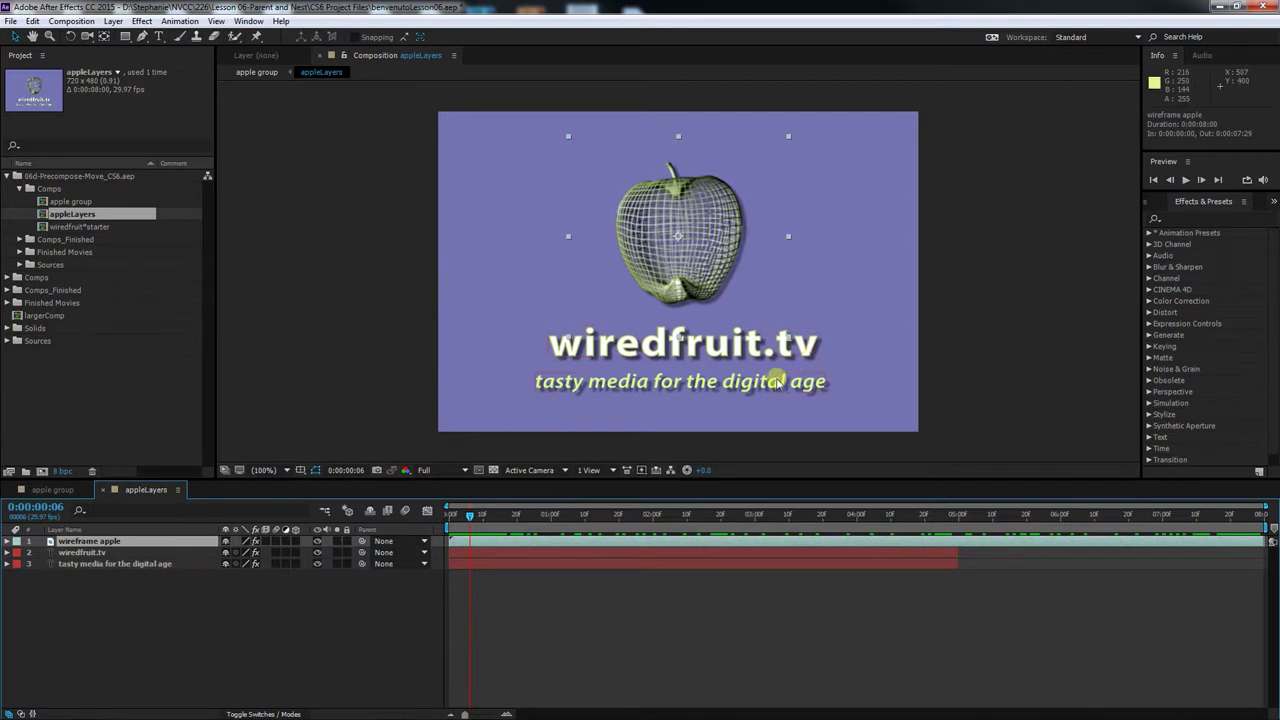
left_click(55, 490)
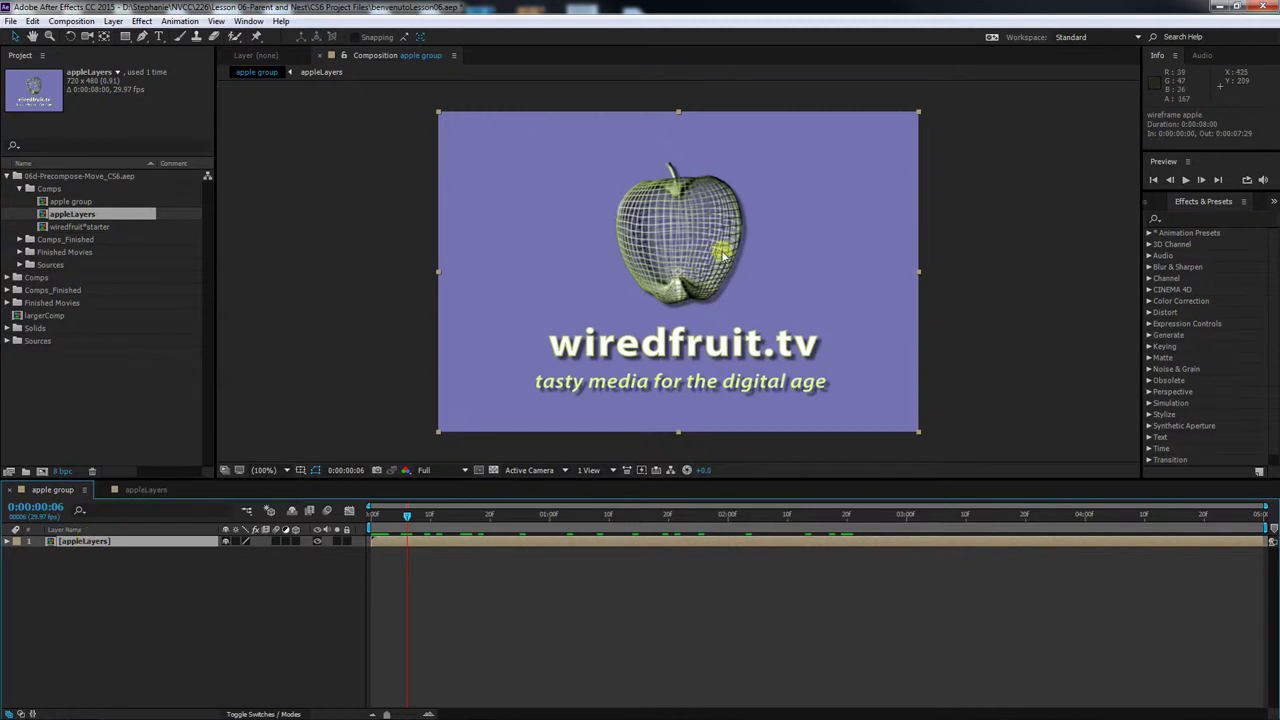
left_click_drag(706, 255, 712, 256)
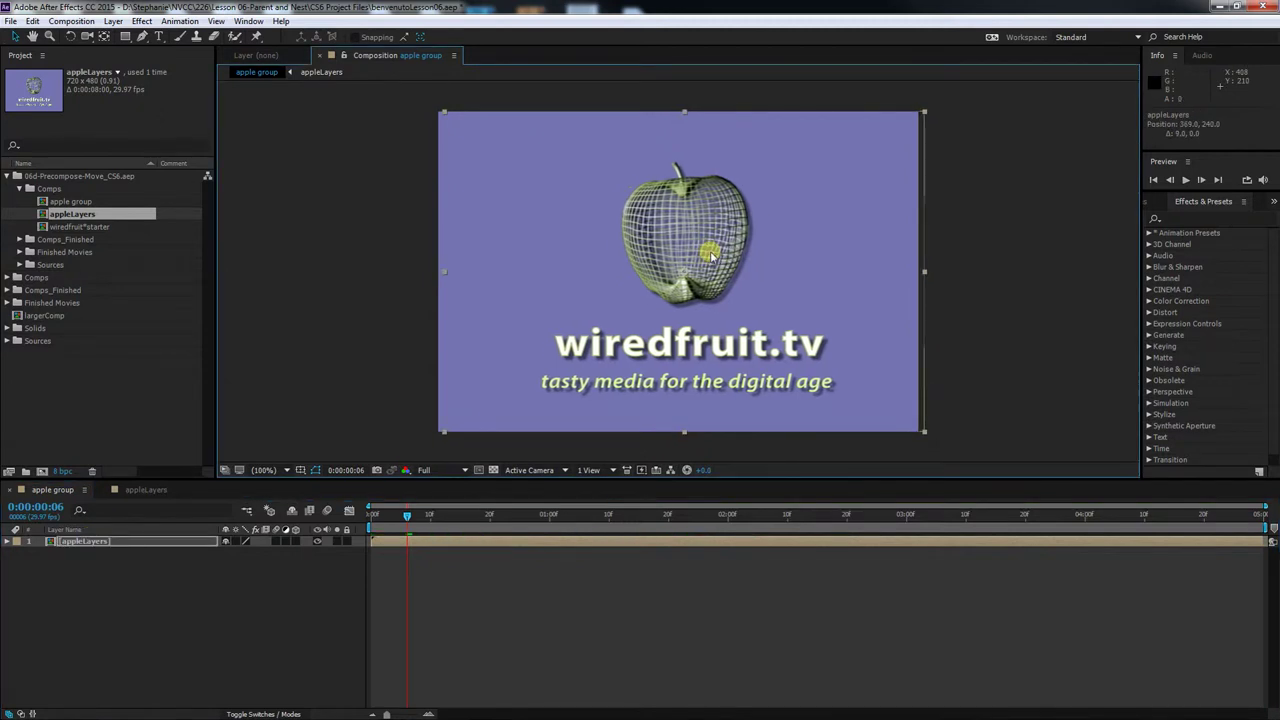
key("ctrl+z")
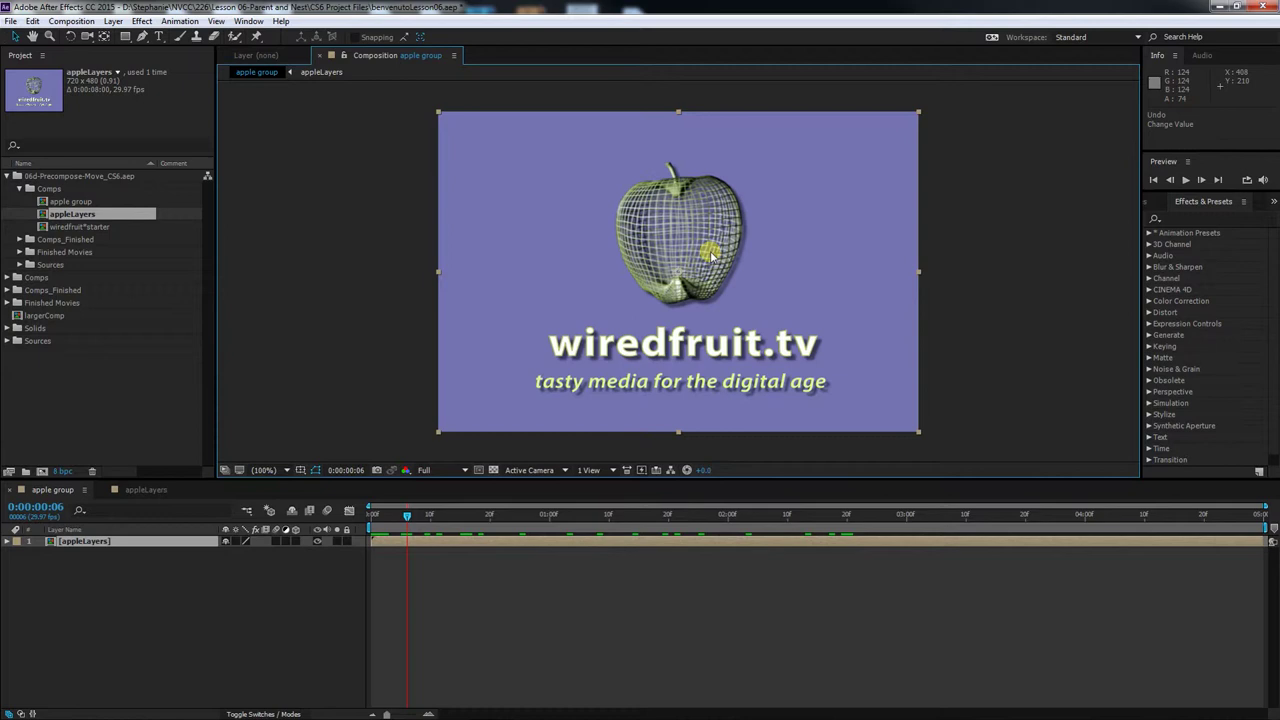
left_click(158, 491)
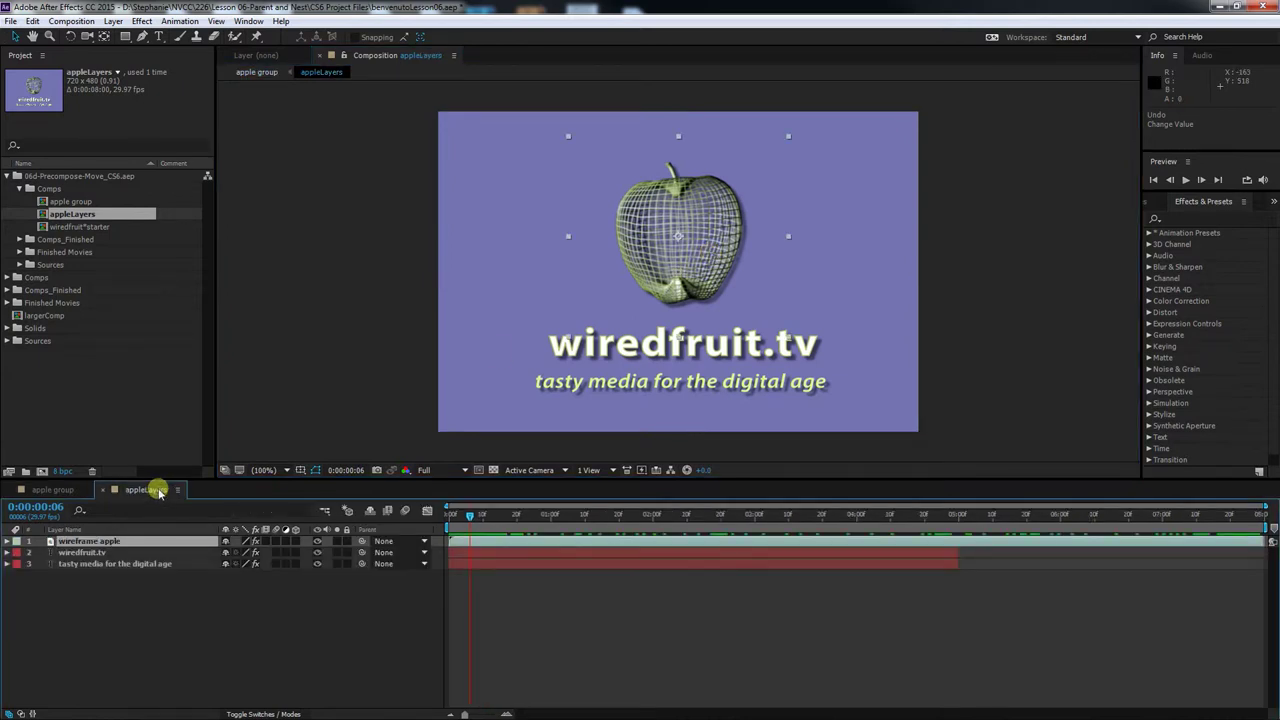
left_click(137, 564)
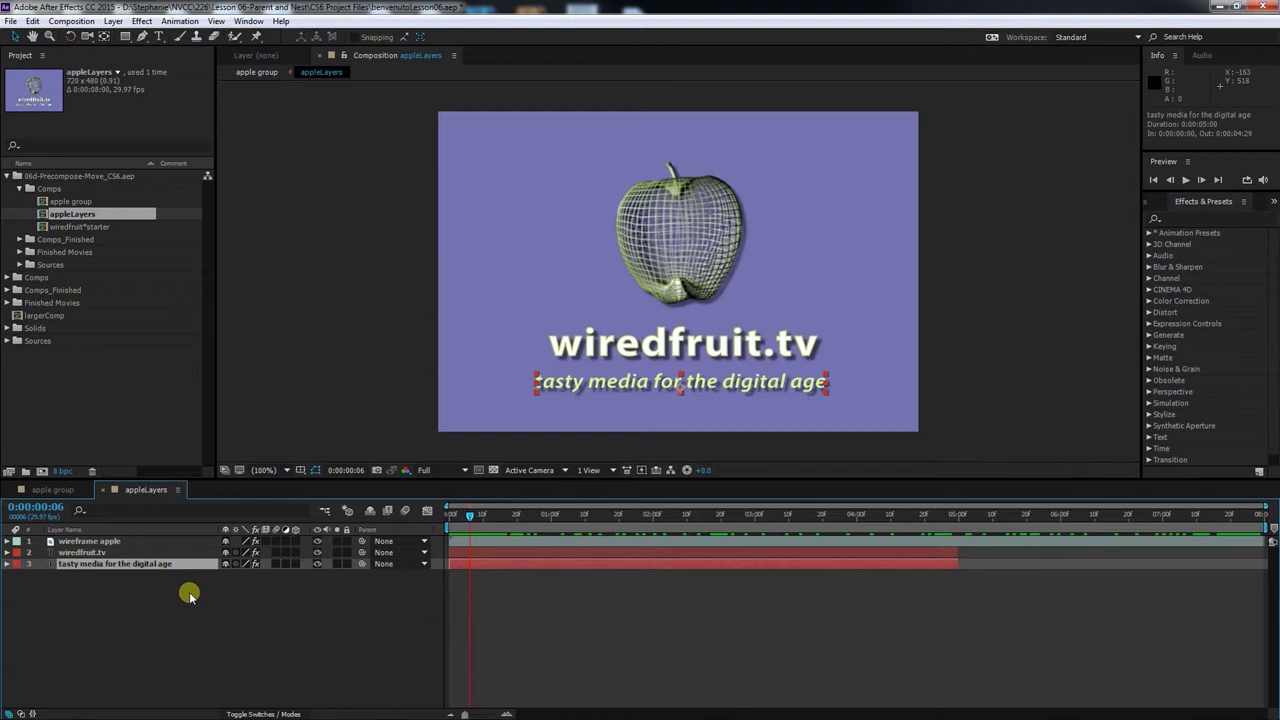
left_click(687, 260)
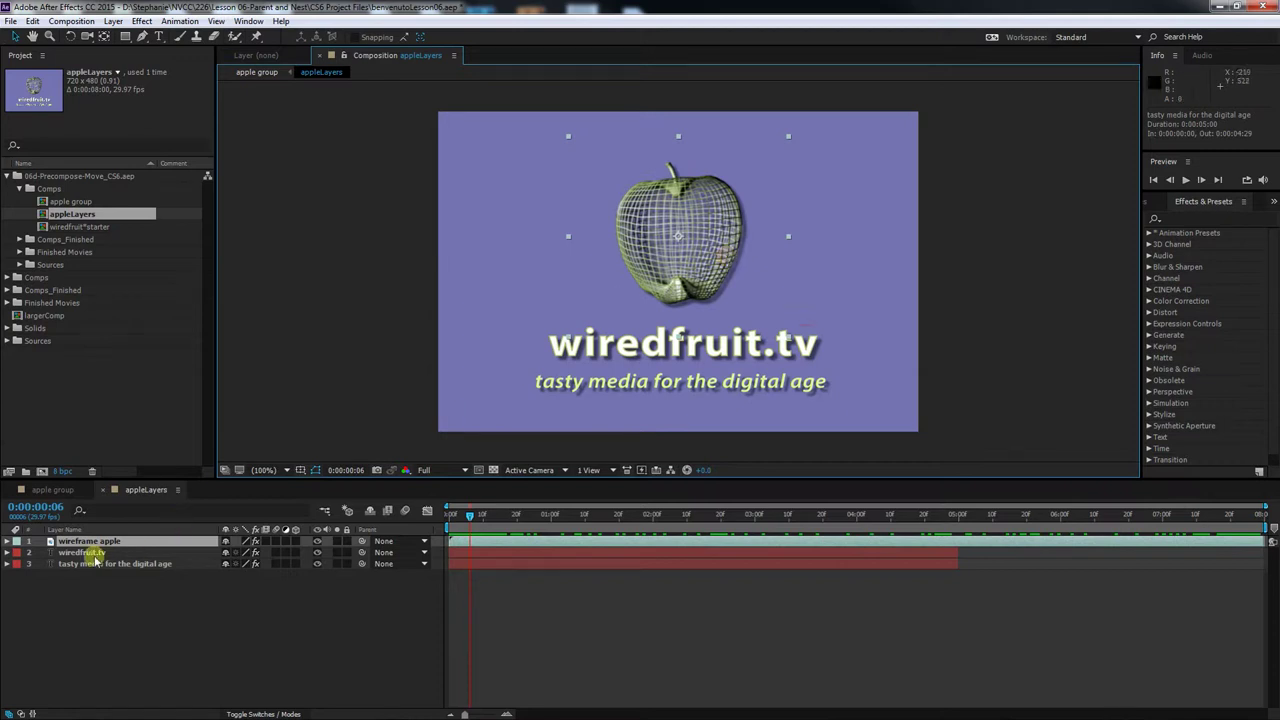
left_click(8, 541)
left_click(18, 552)
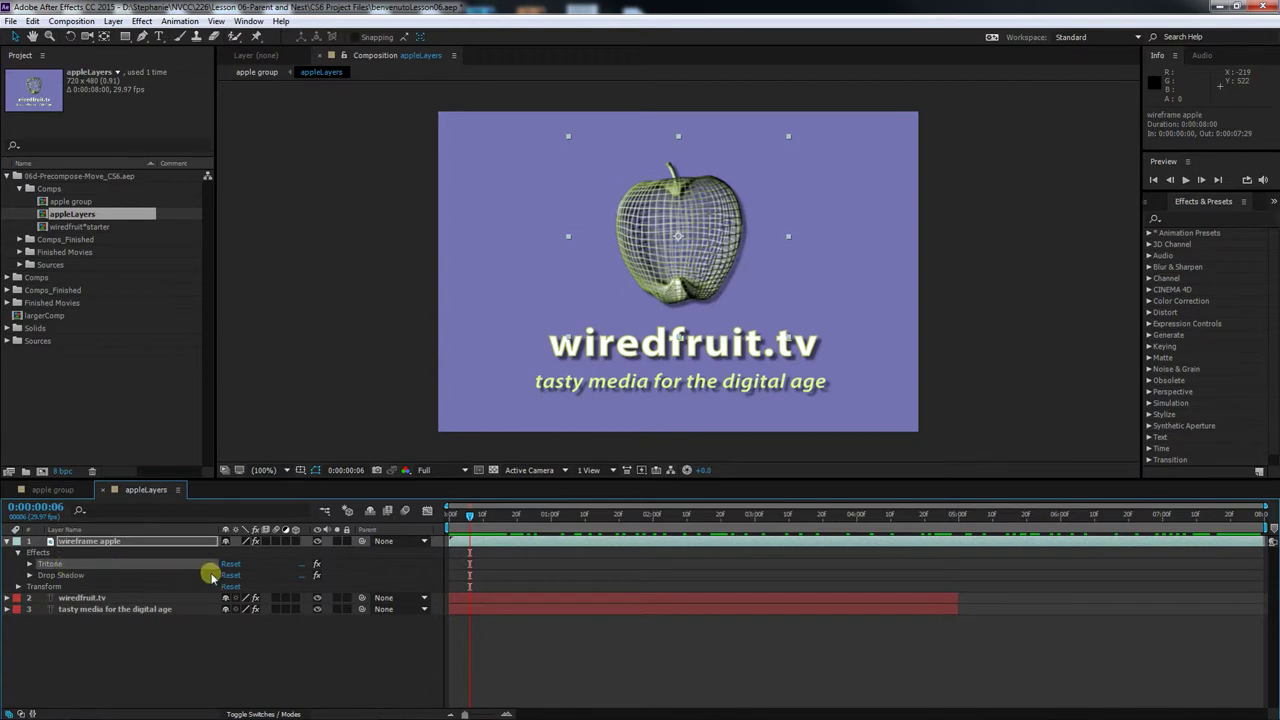
left_click(318, 566)
left_click(318, 566)
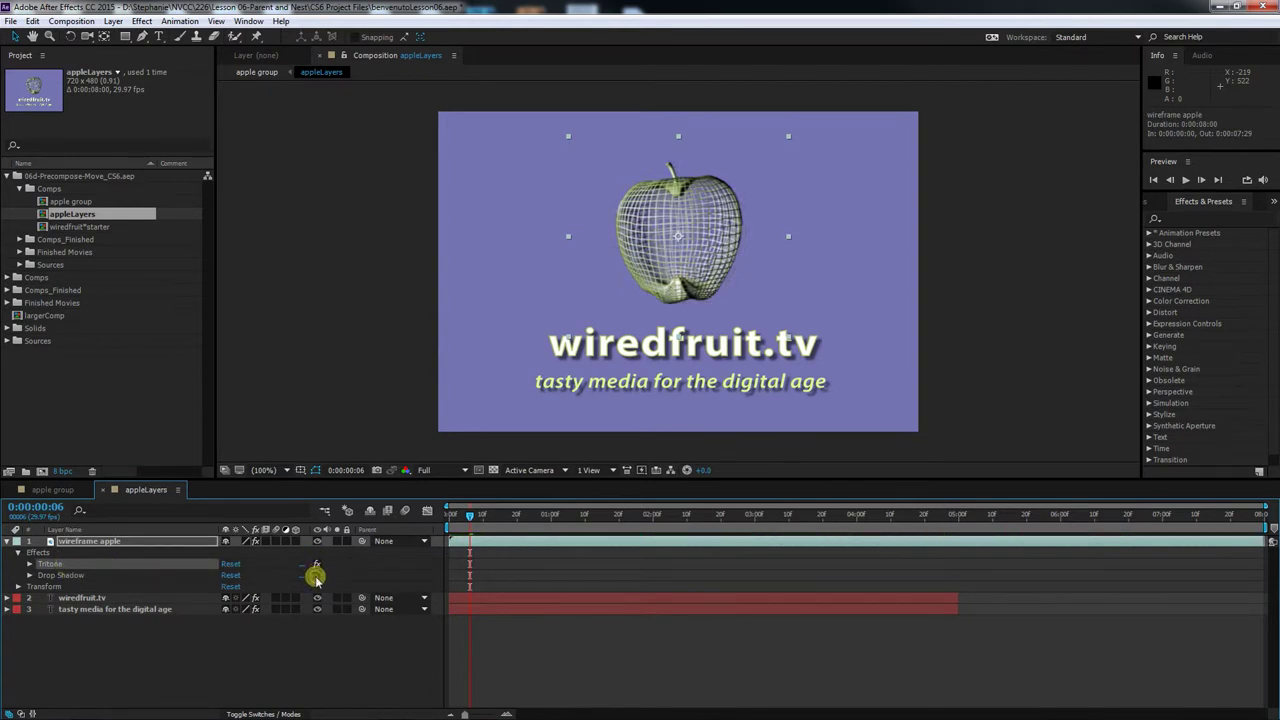
left_click(318, 566)
left_click(315, 577)
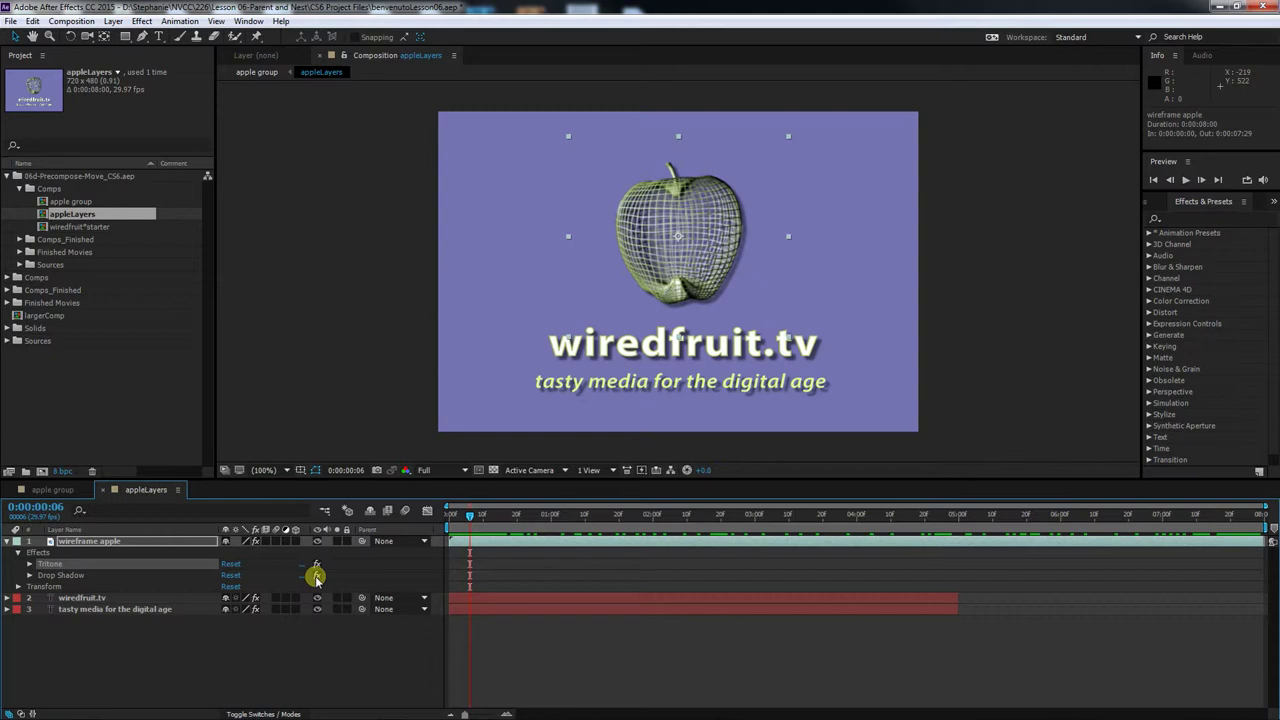
left_click(17, 552)
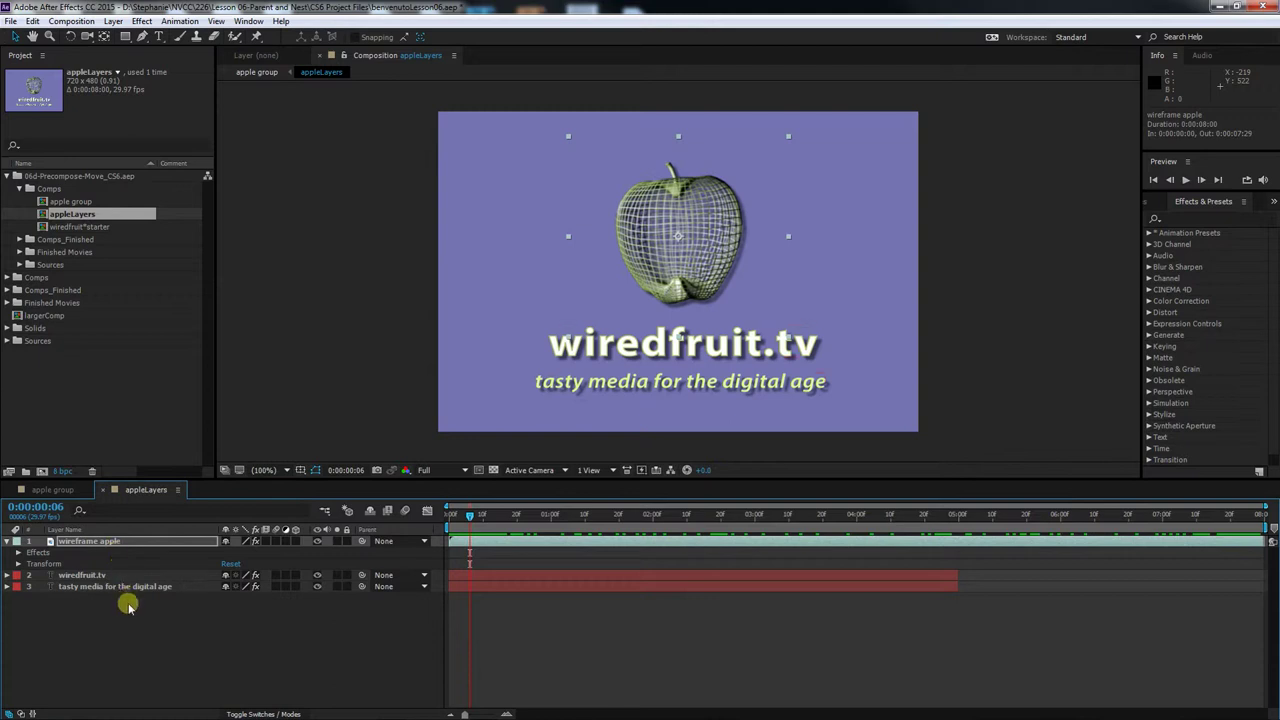
left_click(105, 541)
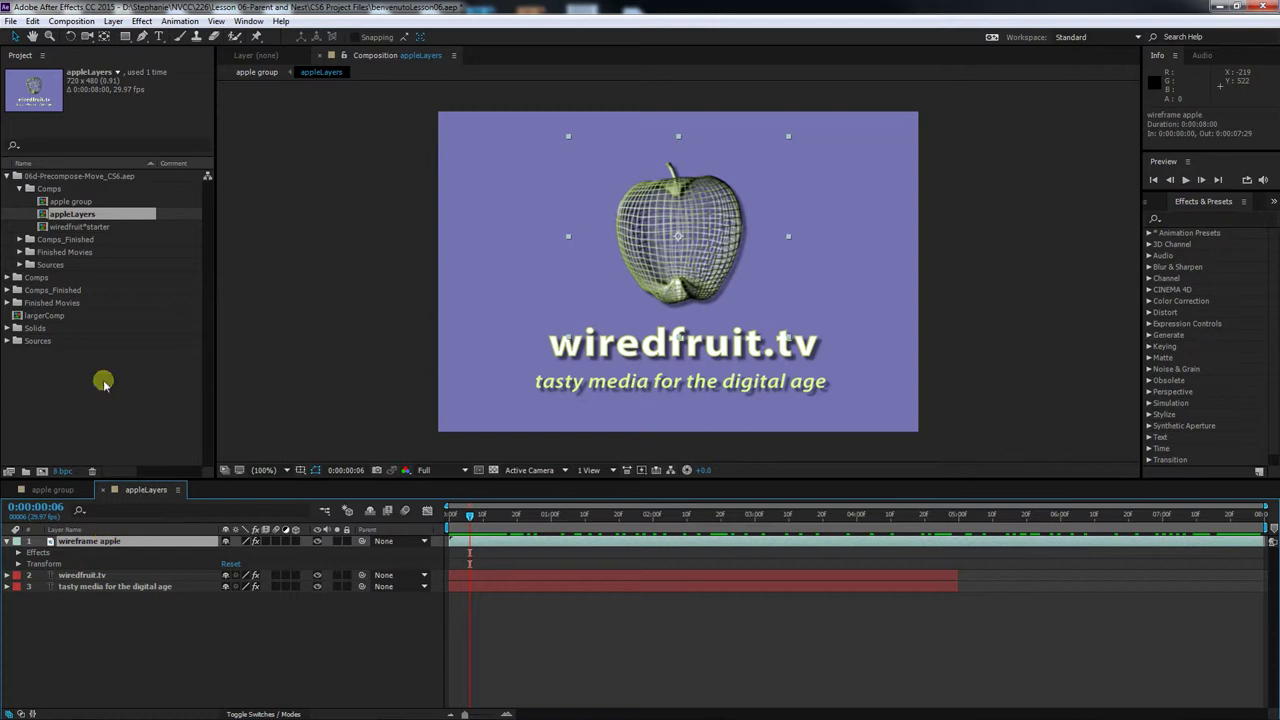
- Pre-compose wireframe apple into wireframe apple Comp 1 with 'Leave all attributes in appleLayers'
left_click(113, 21)
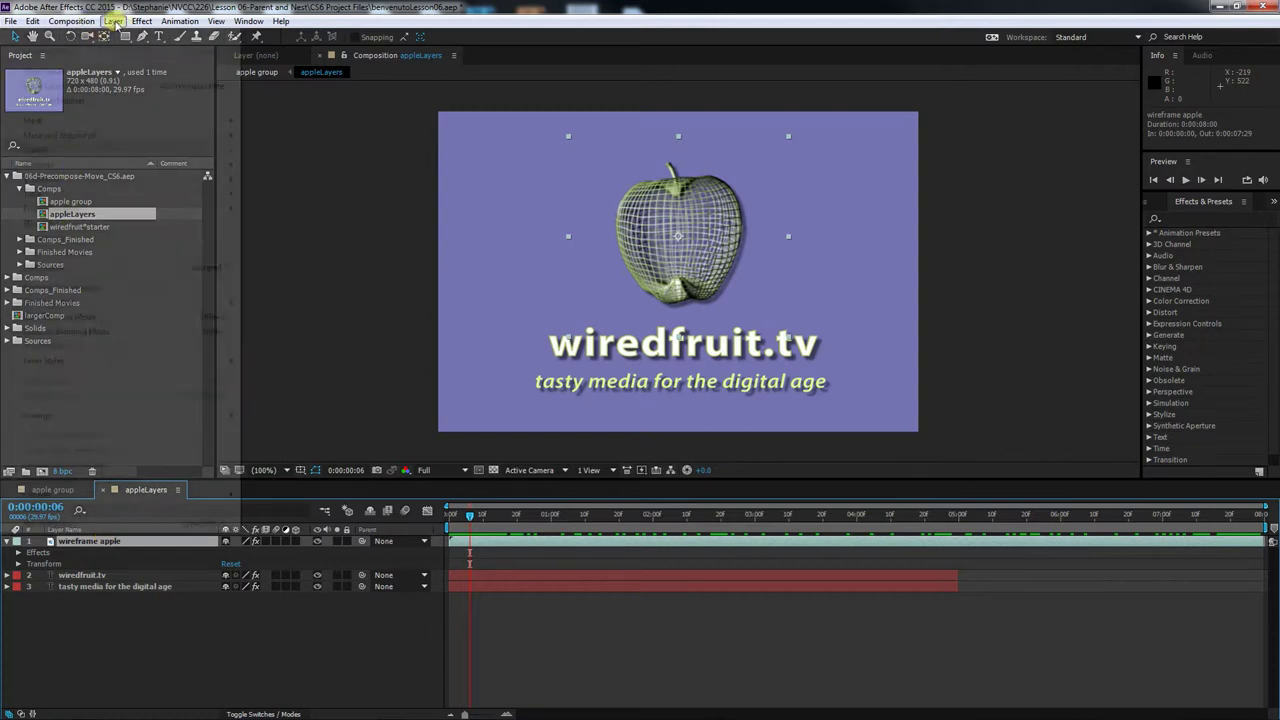
left_click(106, 522)
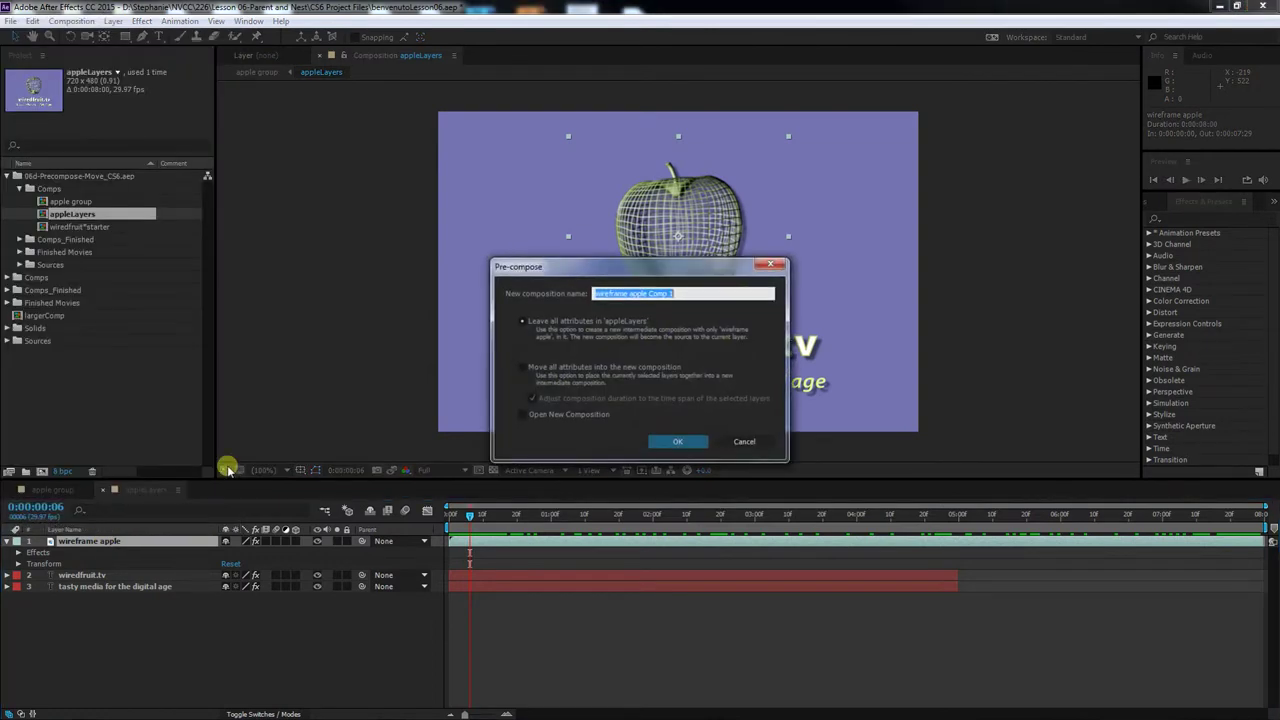
left_click(522, 367)
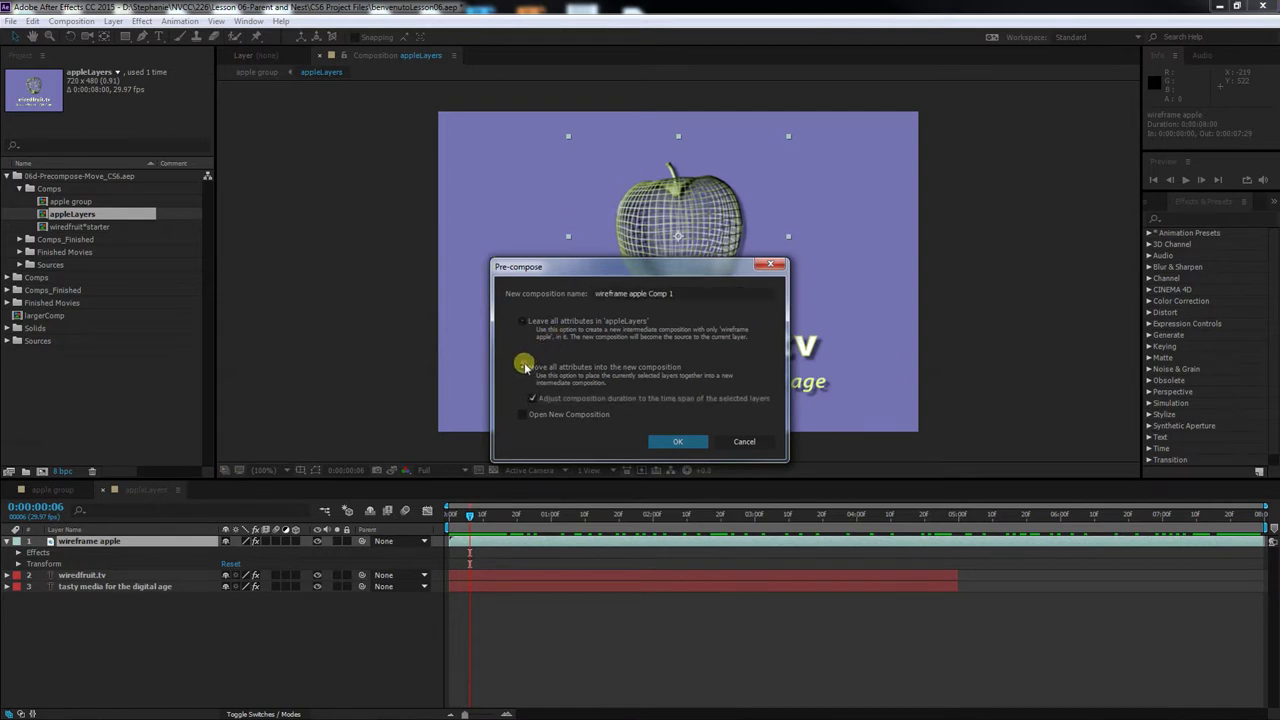
left_click(521, 323)
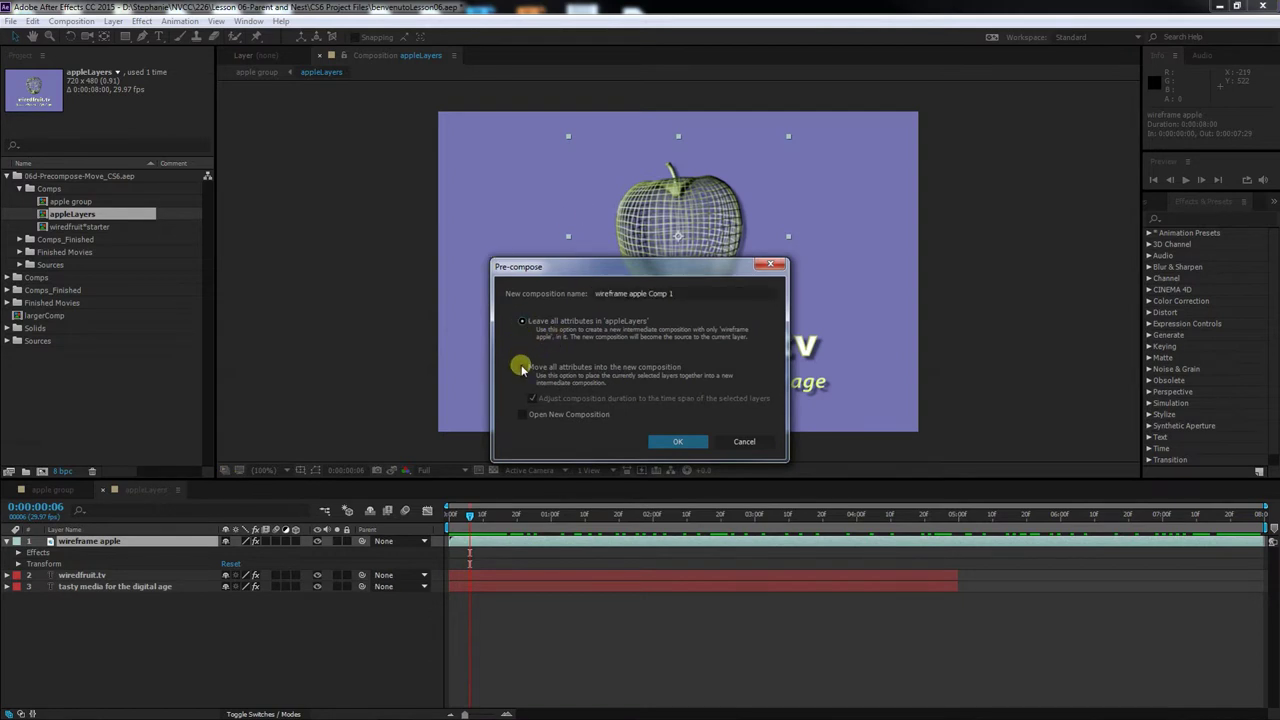
left_click(522, 368)
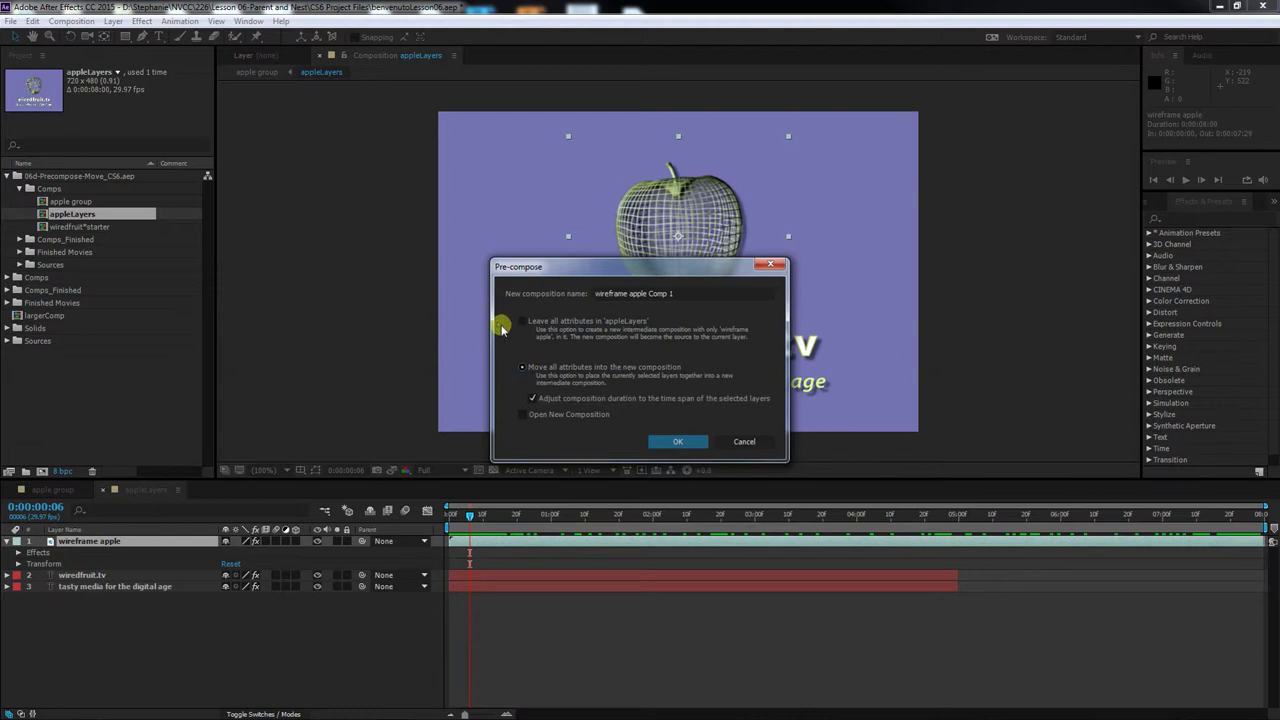
left_click(522, 321)
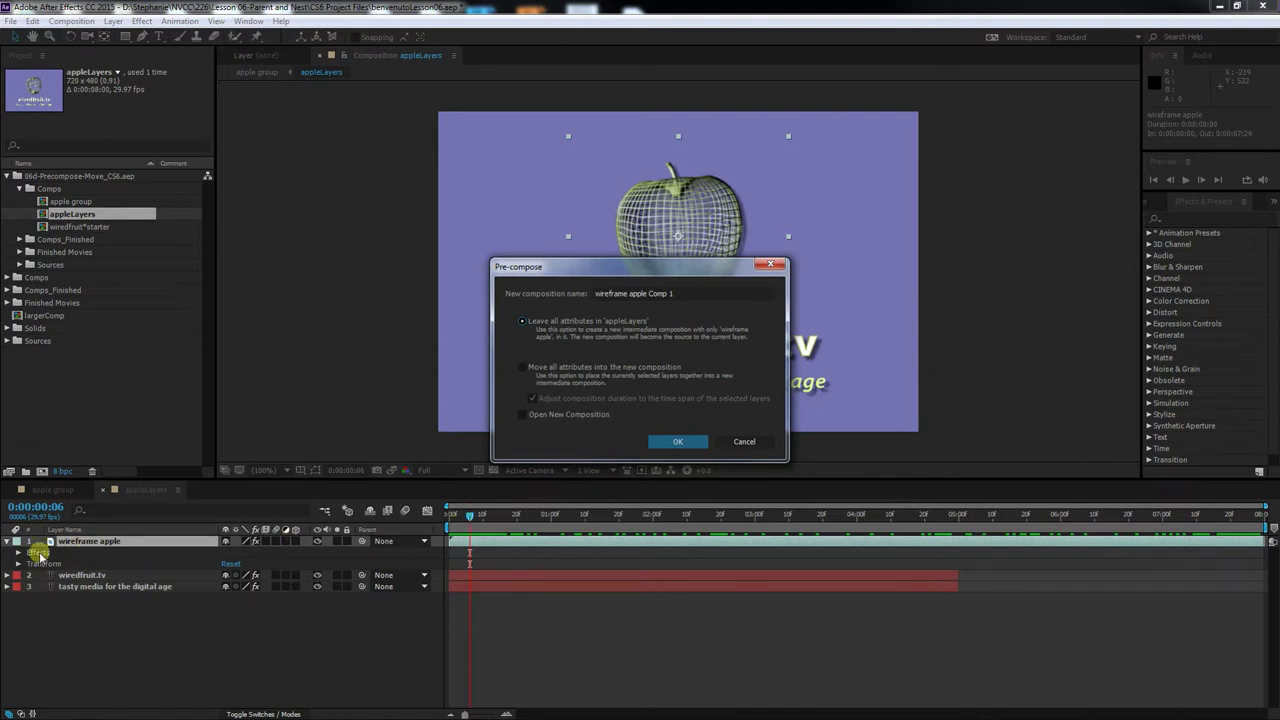
left_click(522, 368)
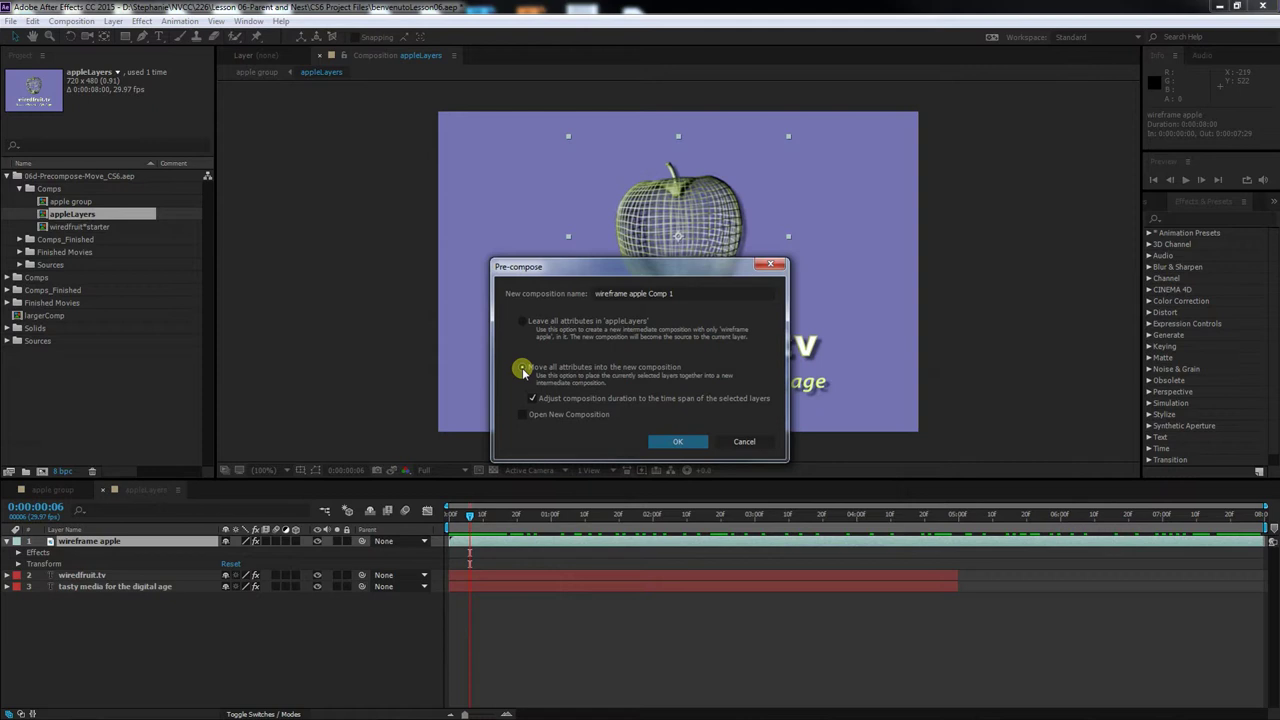
left_click(522, 321)
left_click(678, 441)
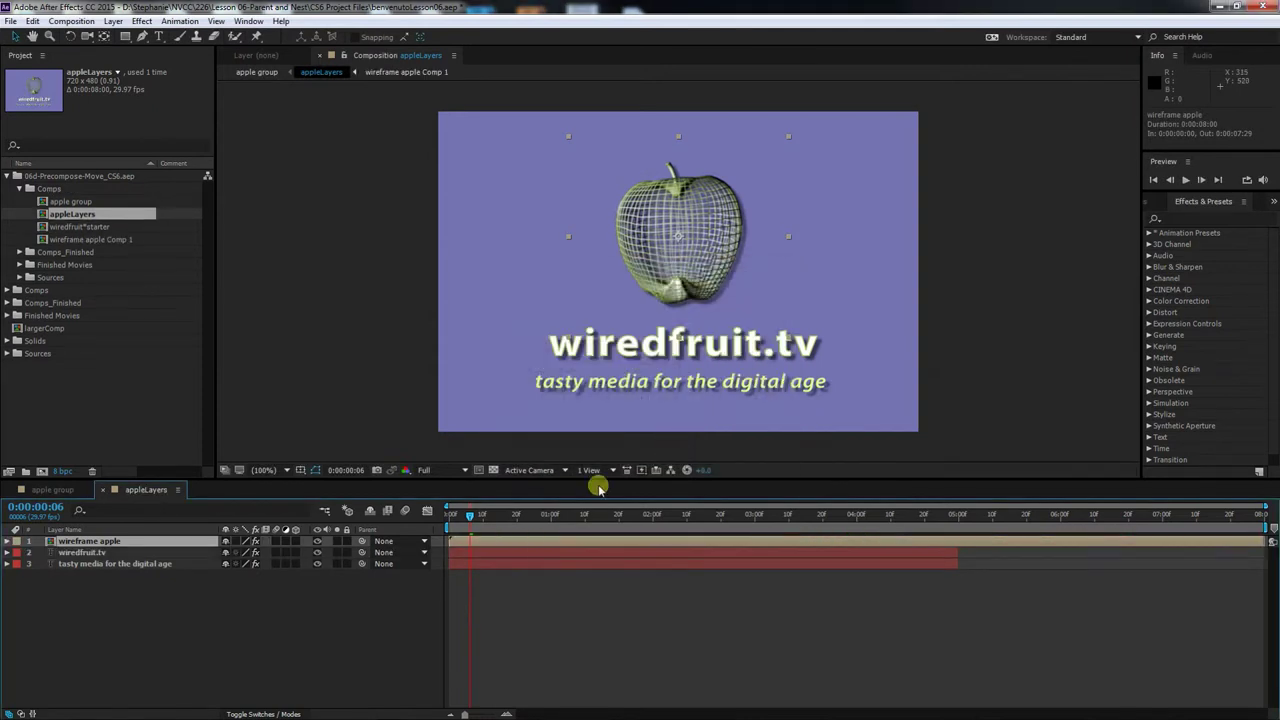
- Check the effects stayed on the precomp layer and Apple_loop.mov is inside, then return to apple group
left_click(7, 541)
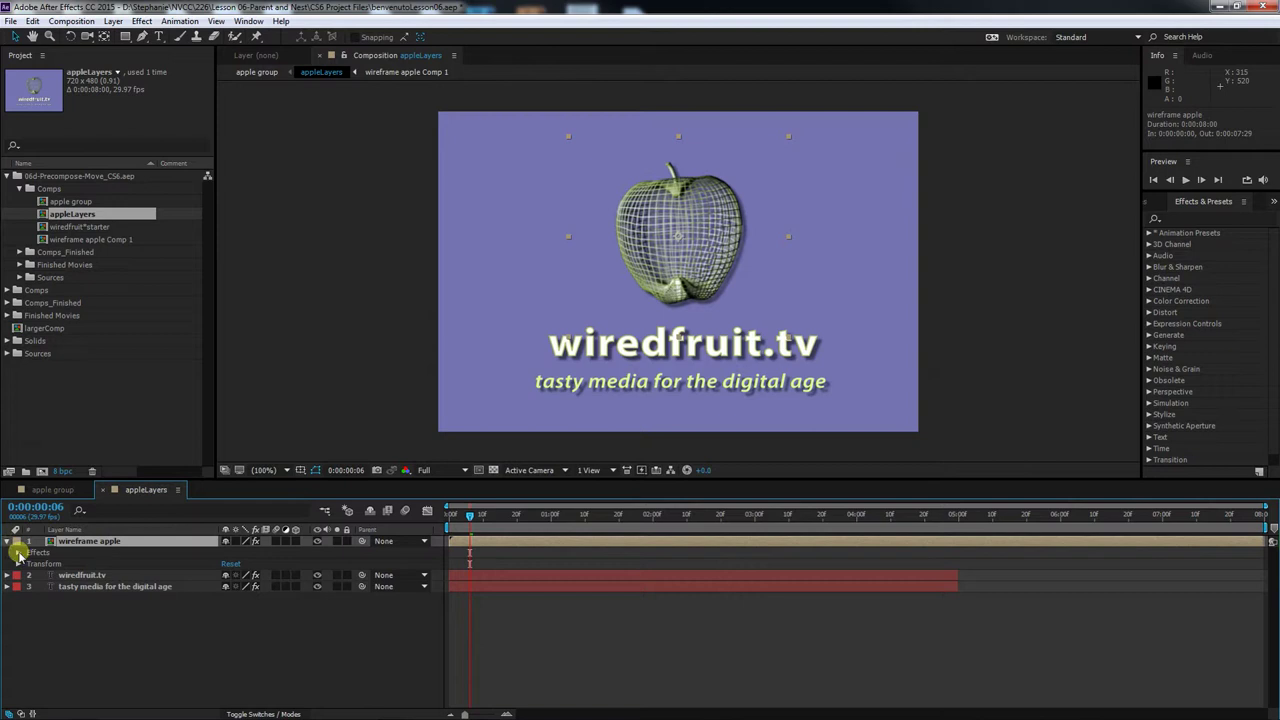
left_click(18, 552)
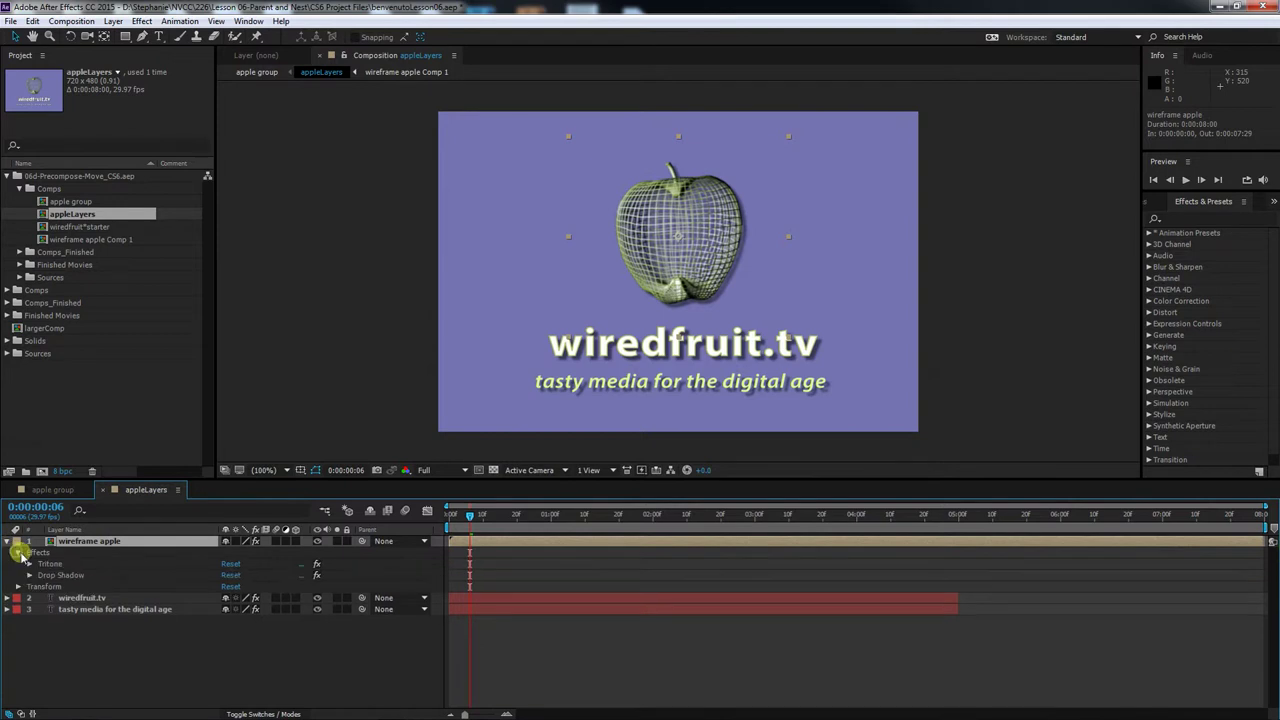
double_click(86, 541)
left_click(687, 325)
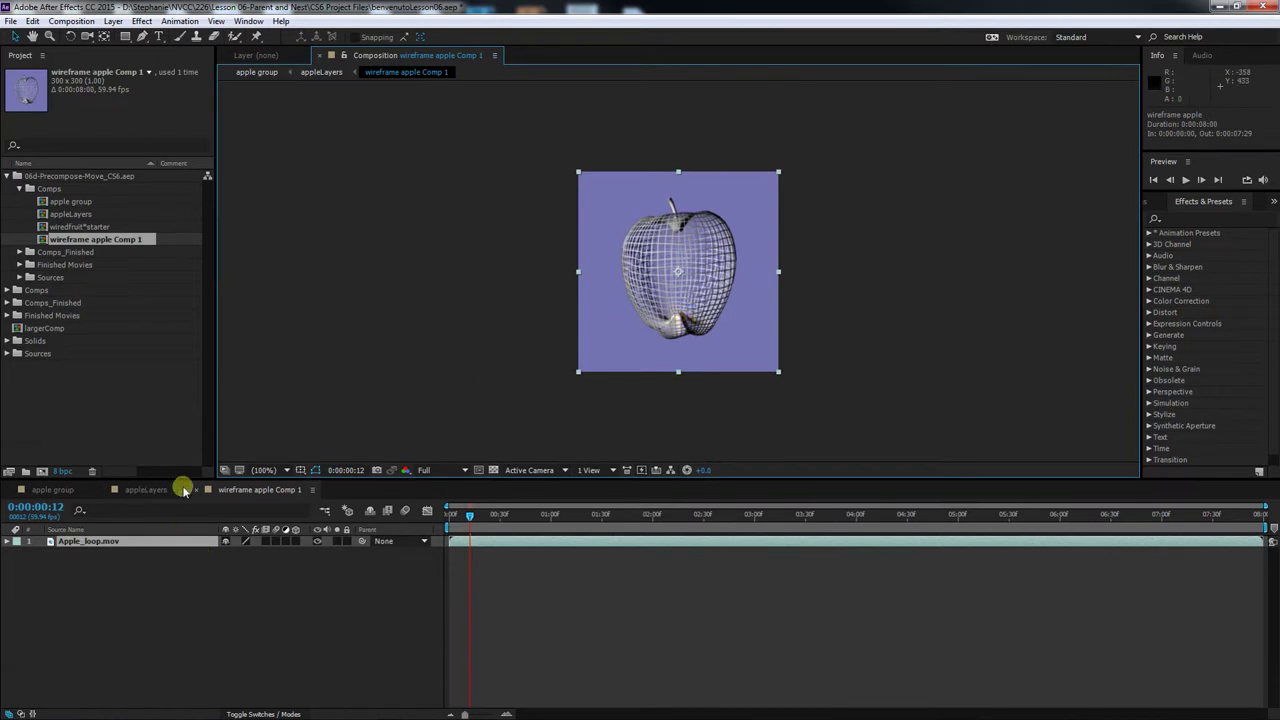
left_click(320, 73)
left_click(264, 74)
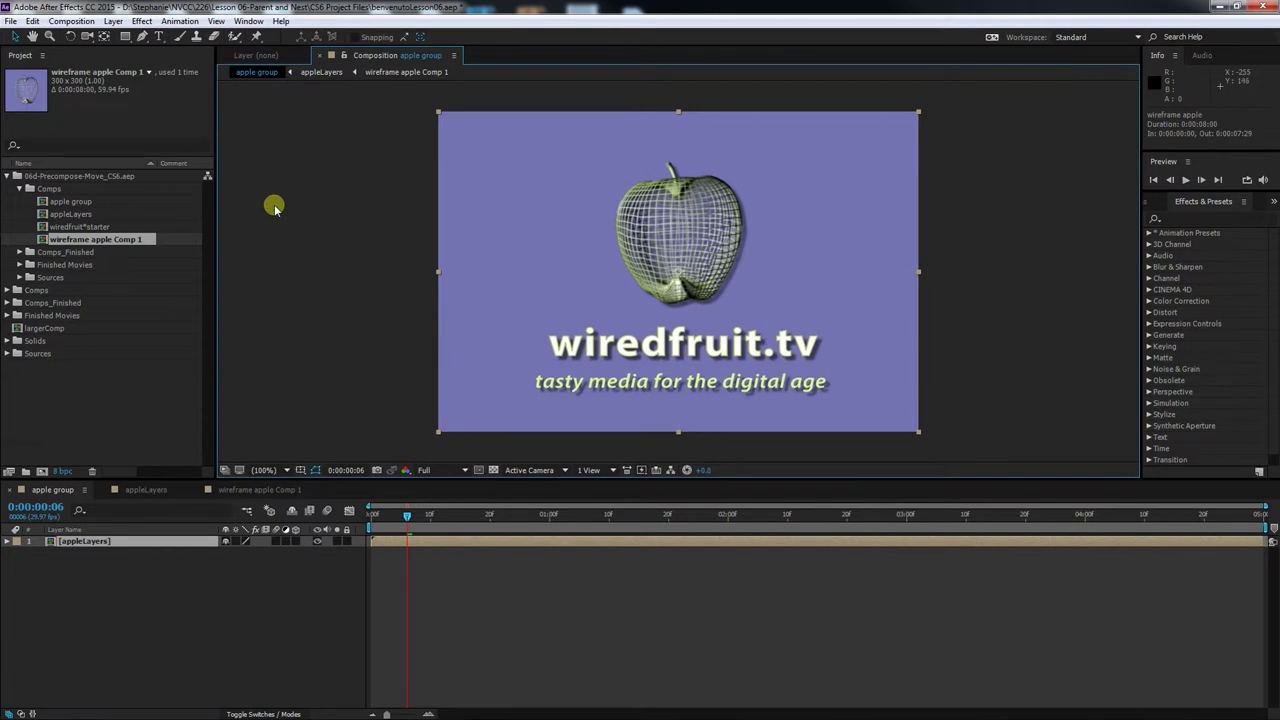
- Collapse the Comps and 06d-Precompose-Move_CS6.aep folders and clear the Project panel selection
left_click(19, 188)
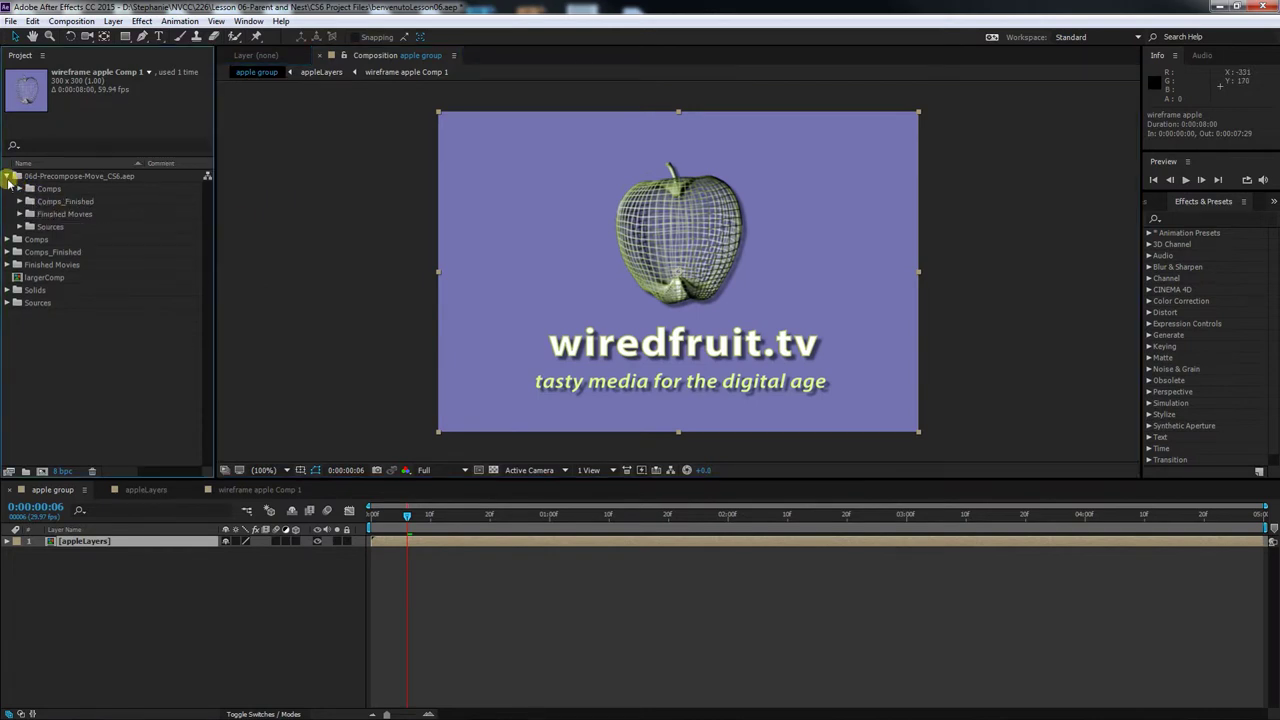
left_click(8, 177)
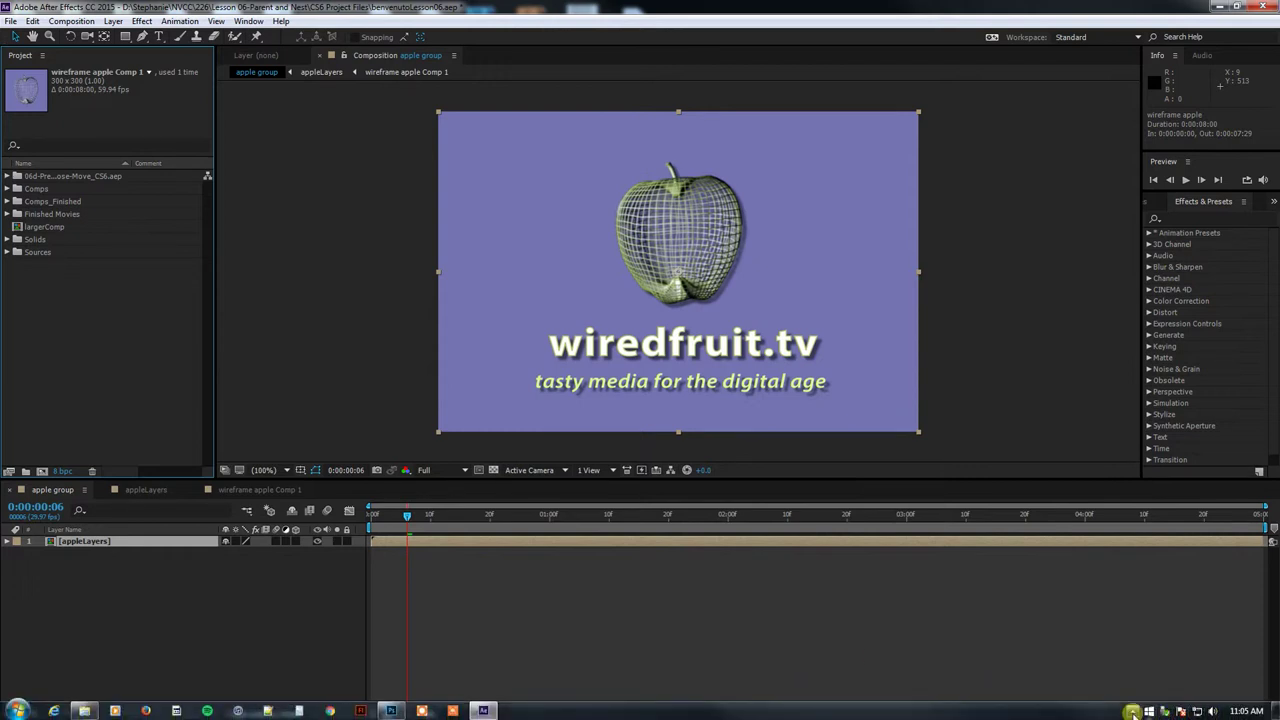
left_click(1131, 711)
left_click(117, 368)
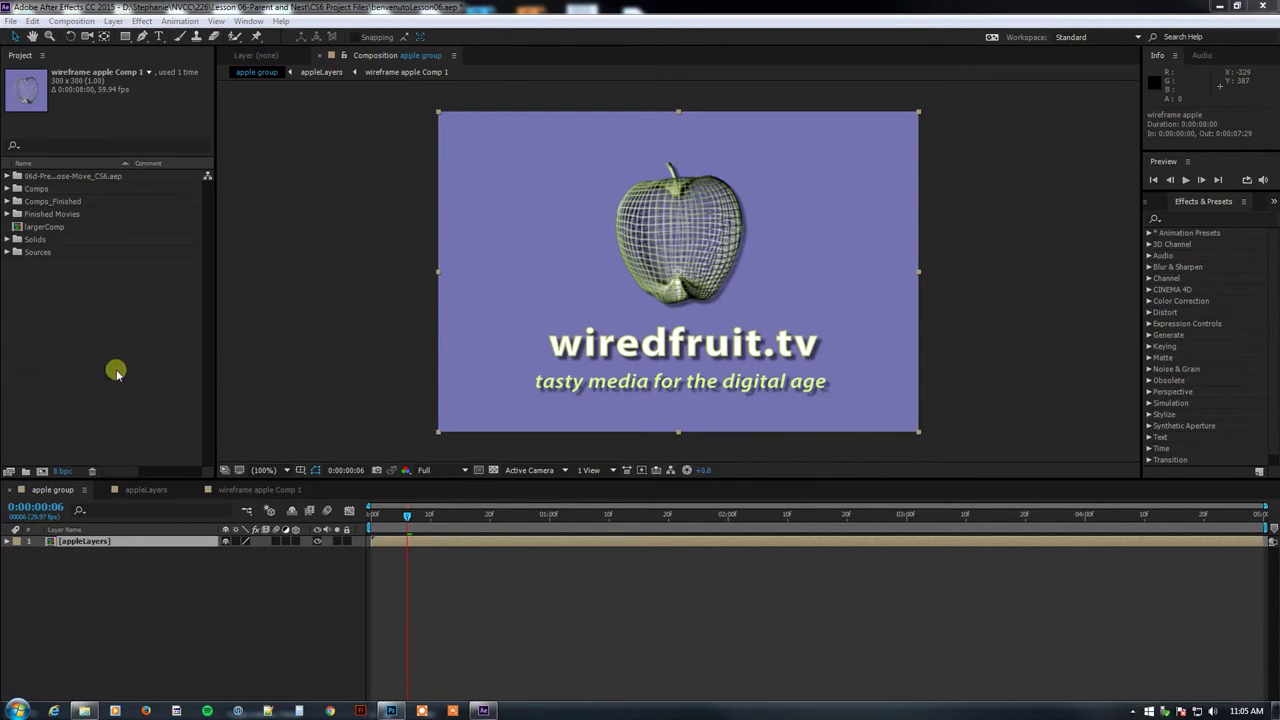
- Import the 06f-Render Order_CS6.aep project and expand its folder to show the comps
double_click(62, 297)
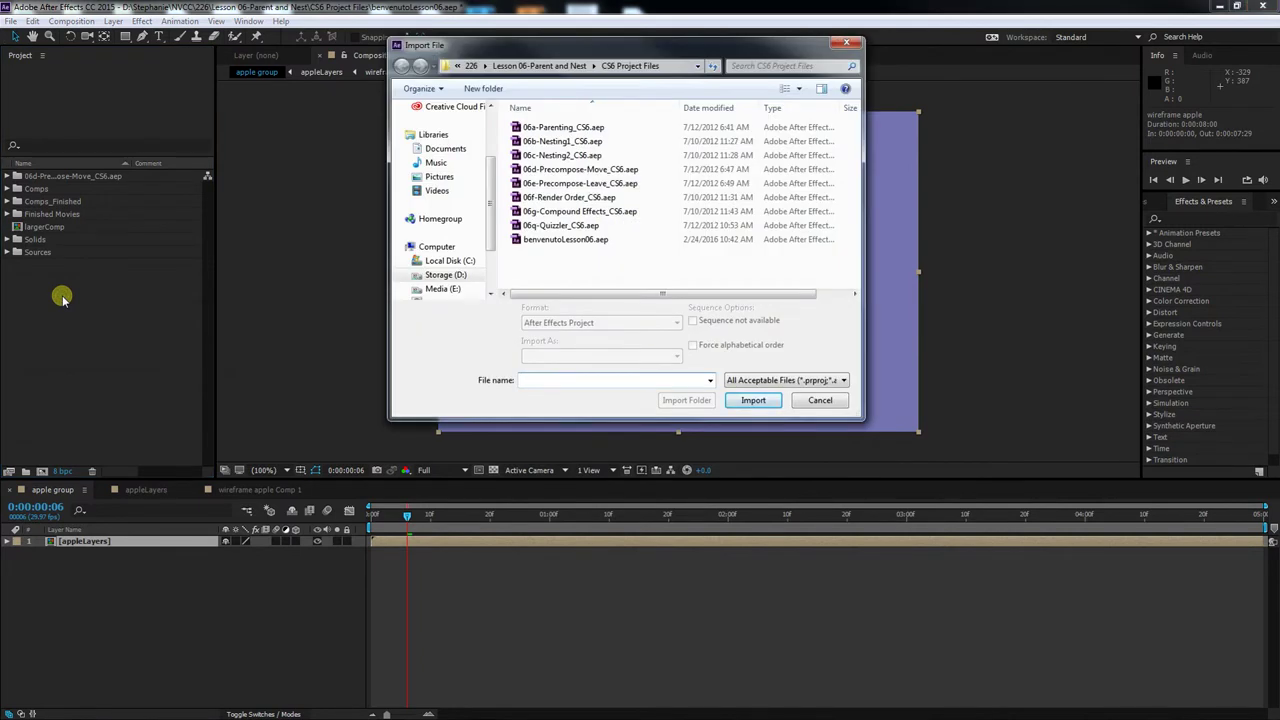
left_click(541, 198)
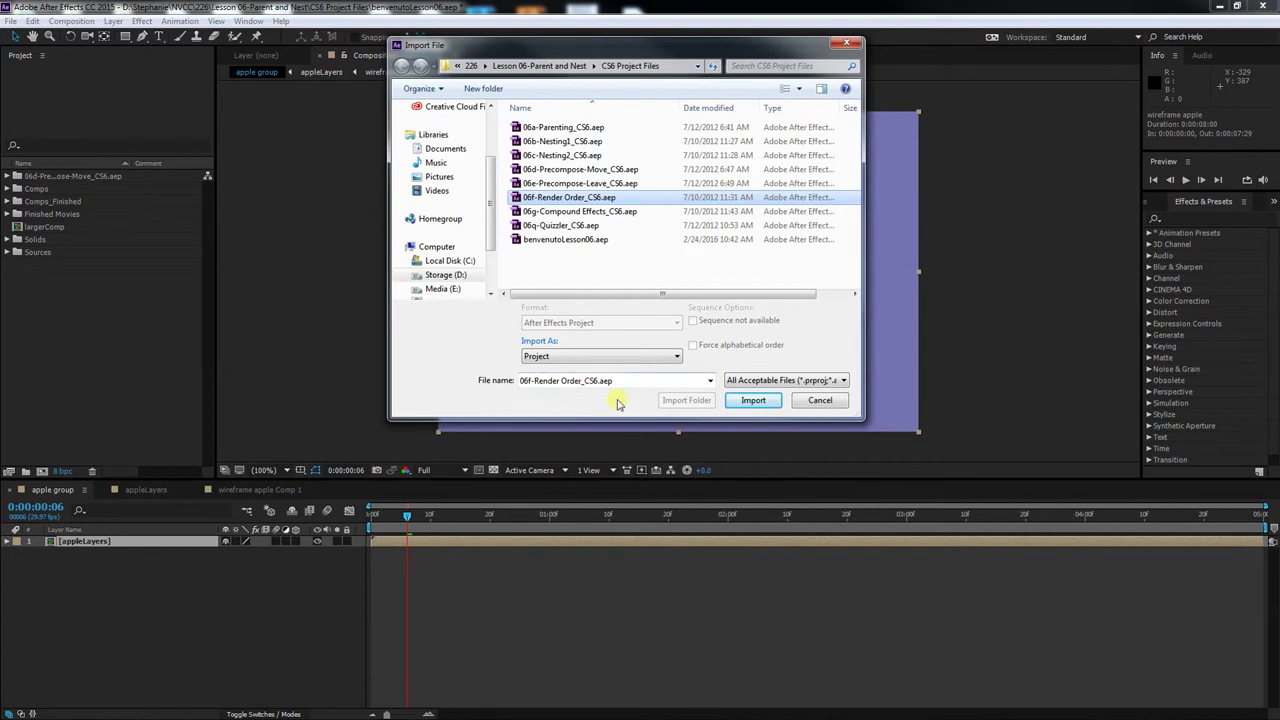
left_click(754, 400)
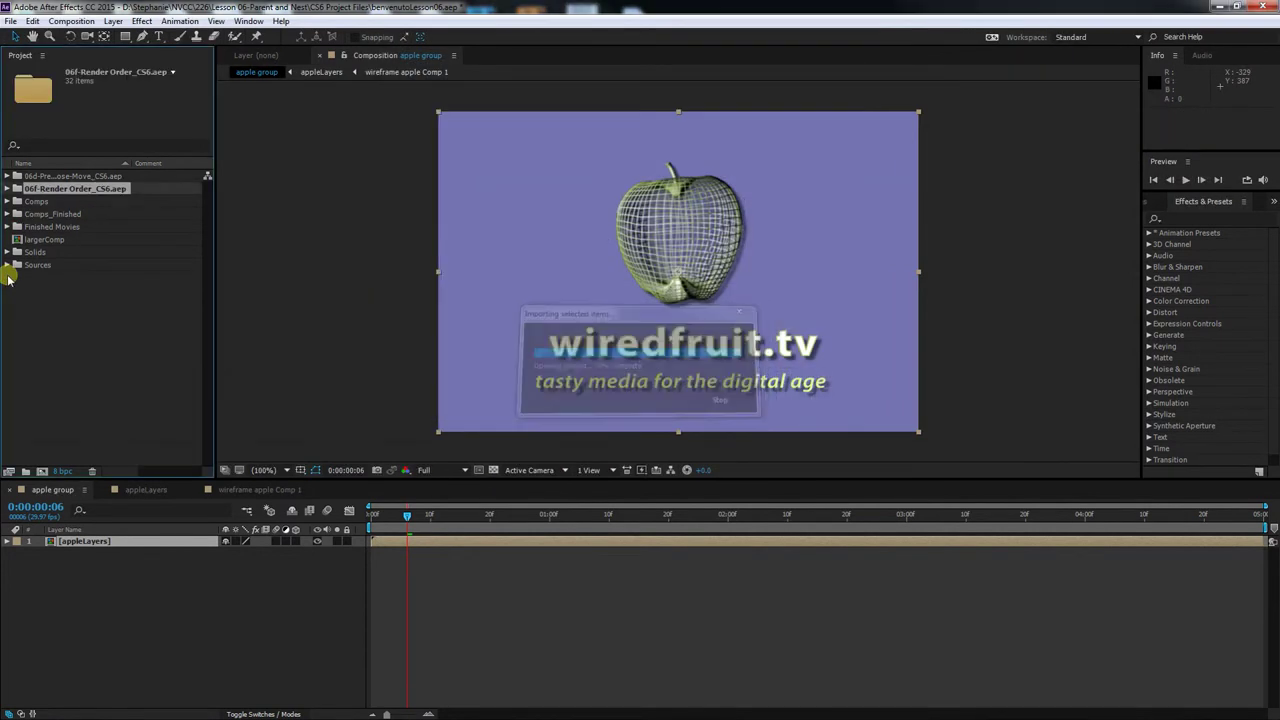
left_click(7, 189)
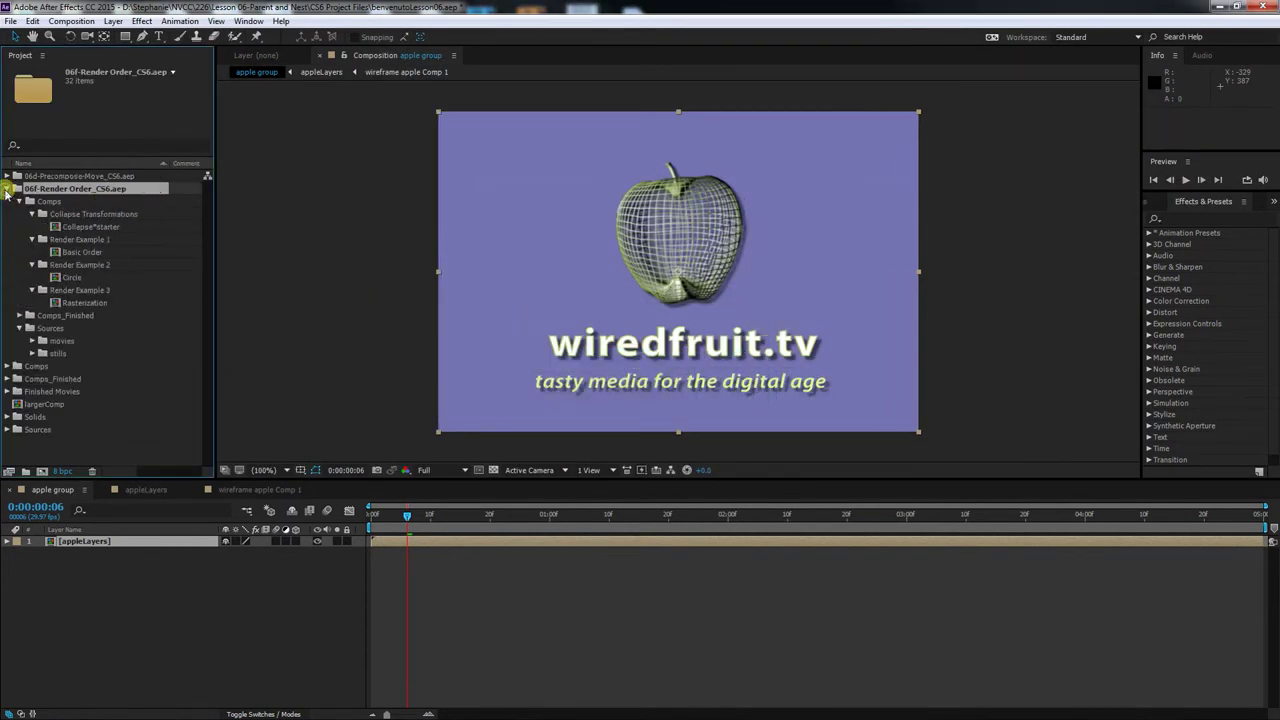
left_click(131, 228)
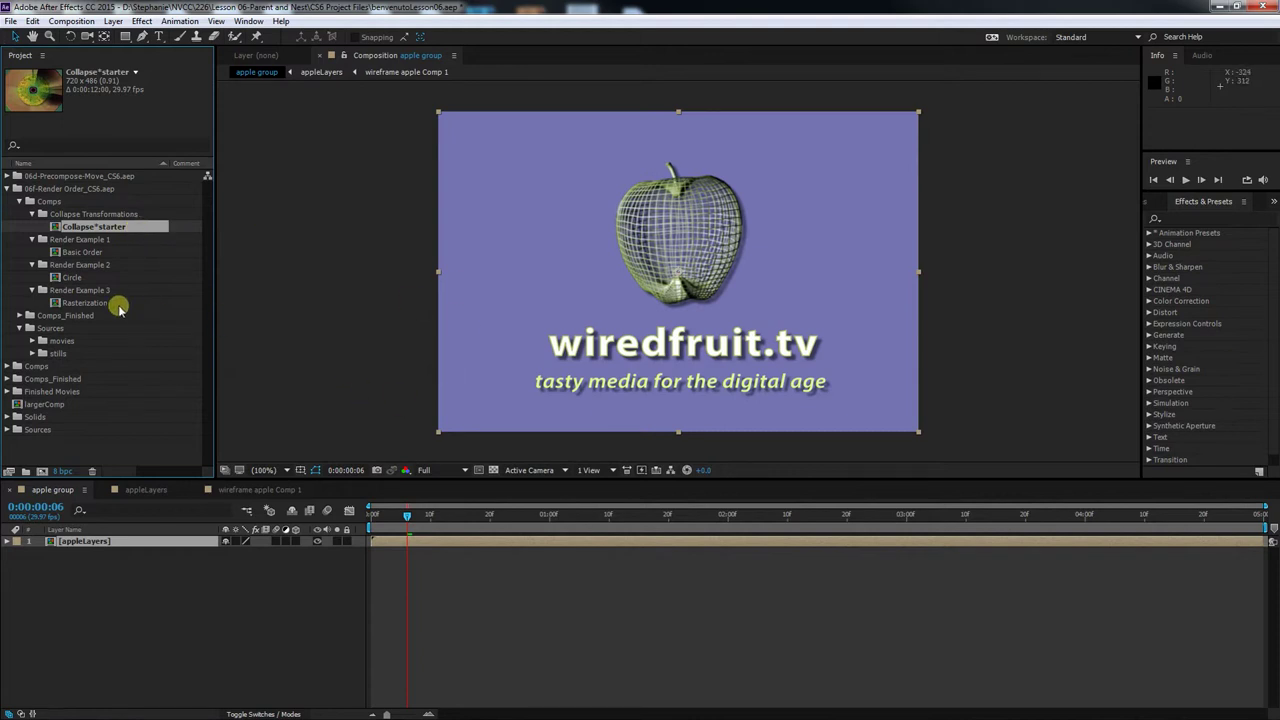
- Step through the Basic Order, Circle and Collapse*starter comps, ending on the Rasterization comp
left_click(86, 254)
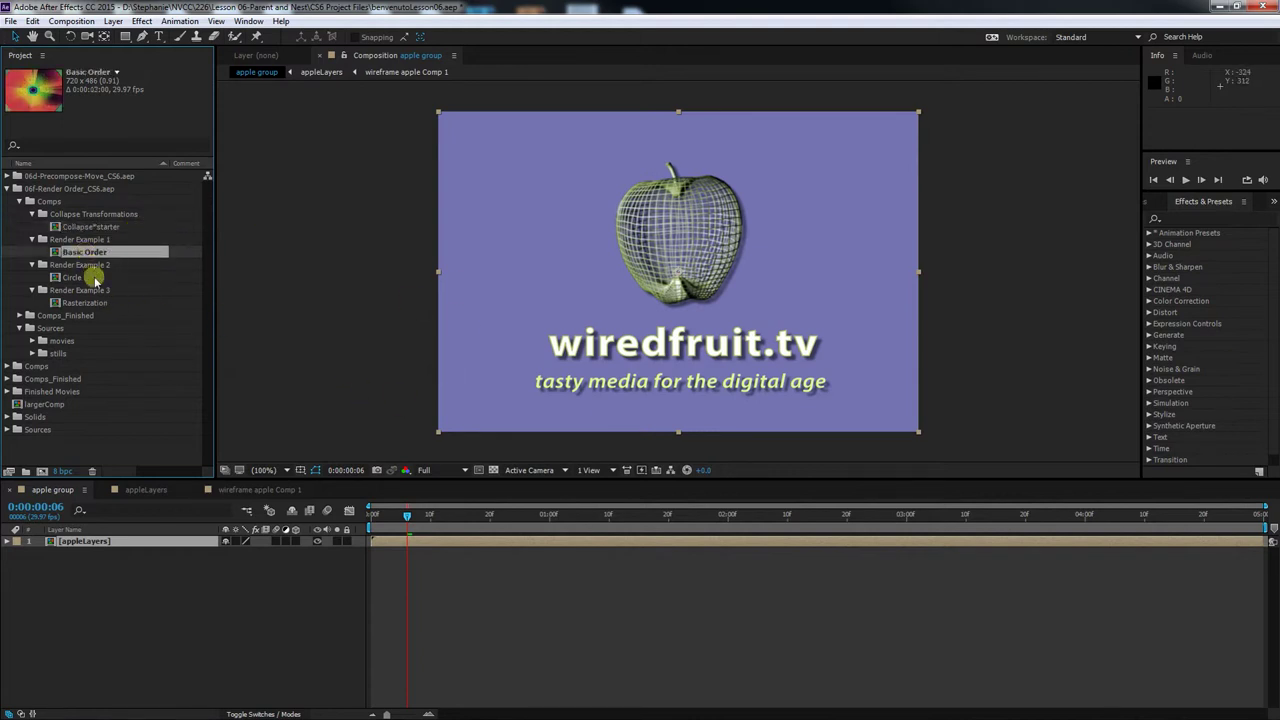
left_click(89, 278)
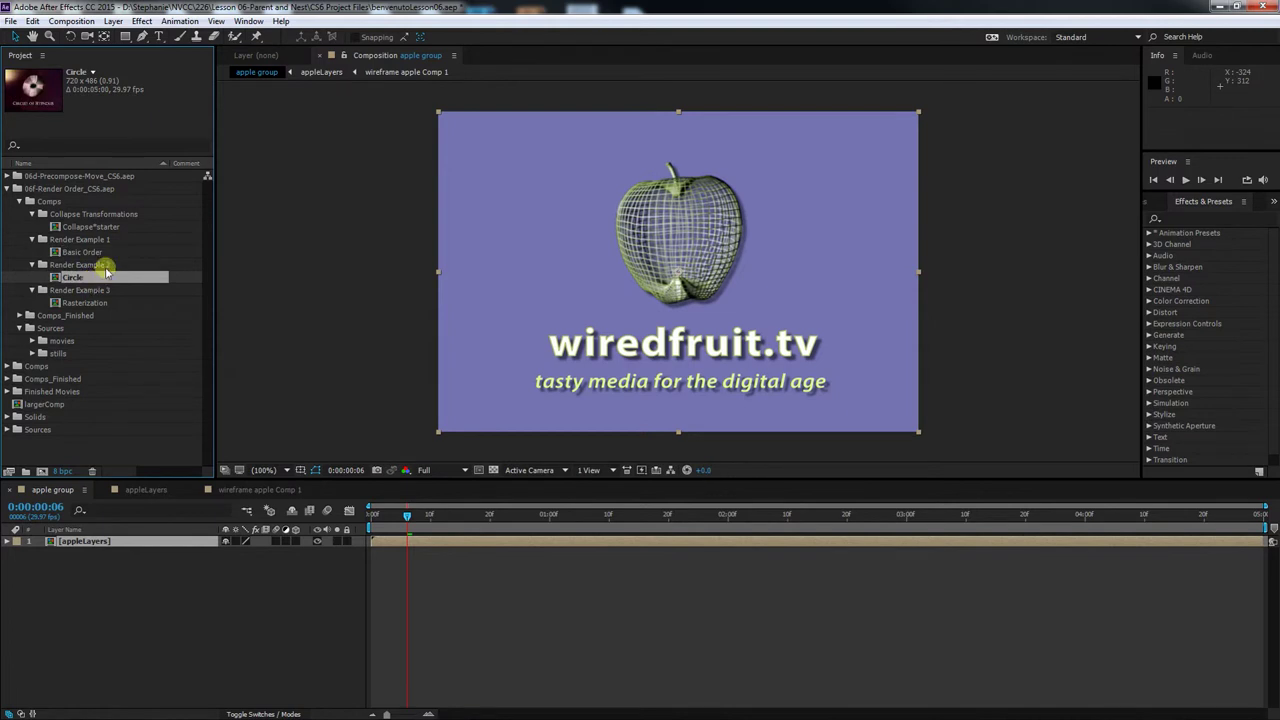
left_click(108, 228)
left_click(94, 303)
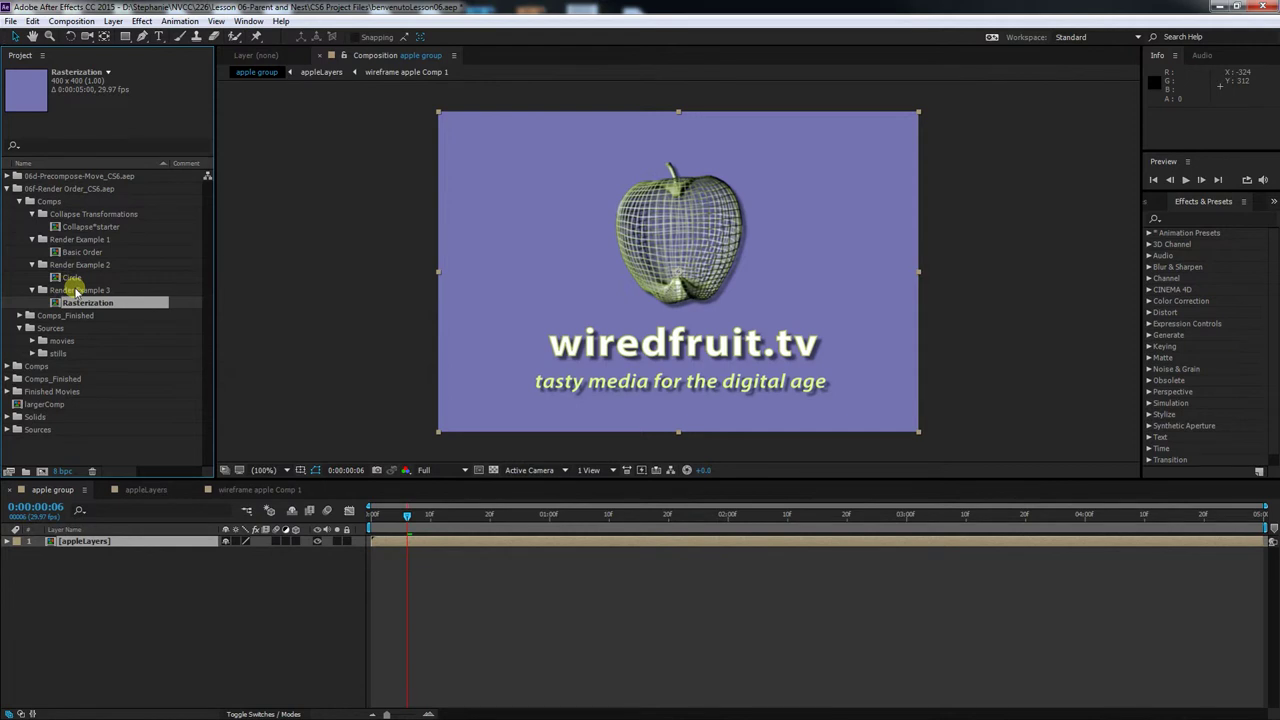
- Open the Rasterization comp and view the Illustrator Vectors.ai layer on its own
double_click(72, 303)
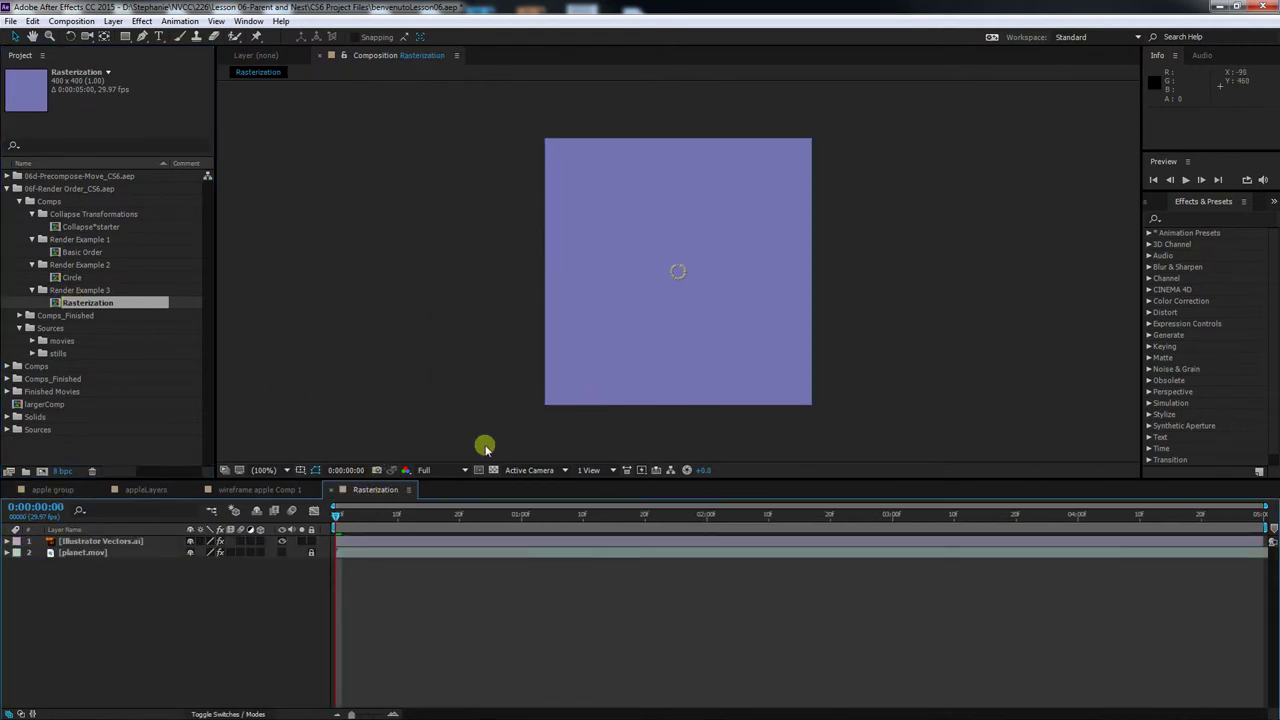
left_click(128, 543)
double_click(128, 543)
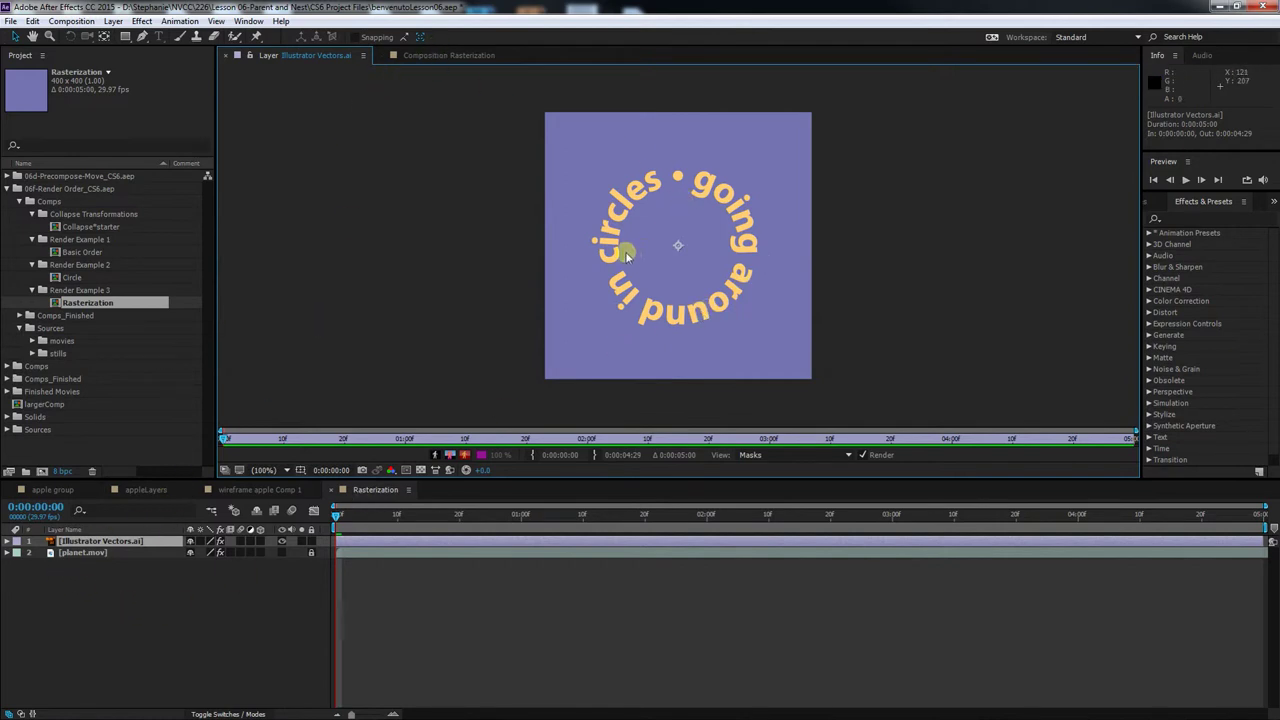
- Back in Rasterization, go to 0:00:04:24 and show the layer's 145.3% Scale
left_click(449, 55)
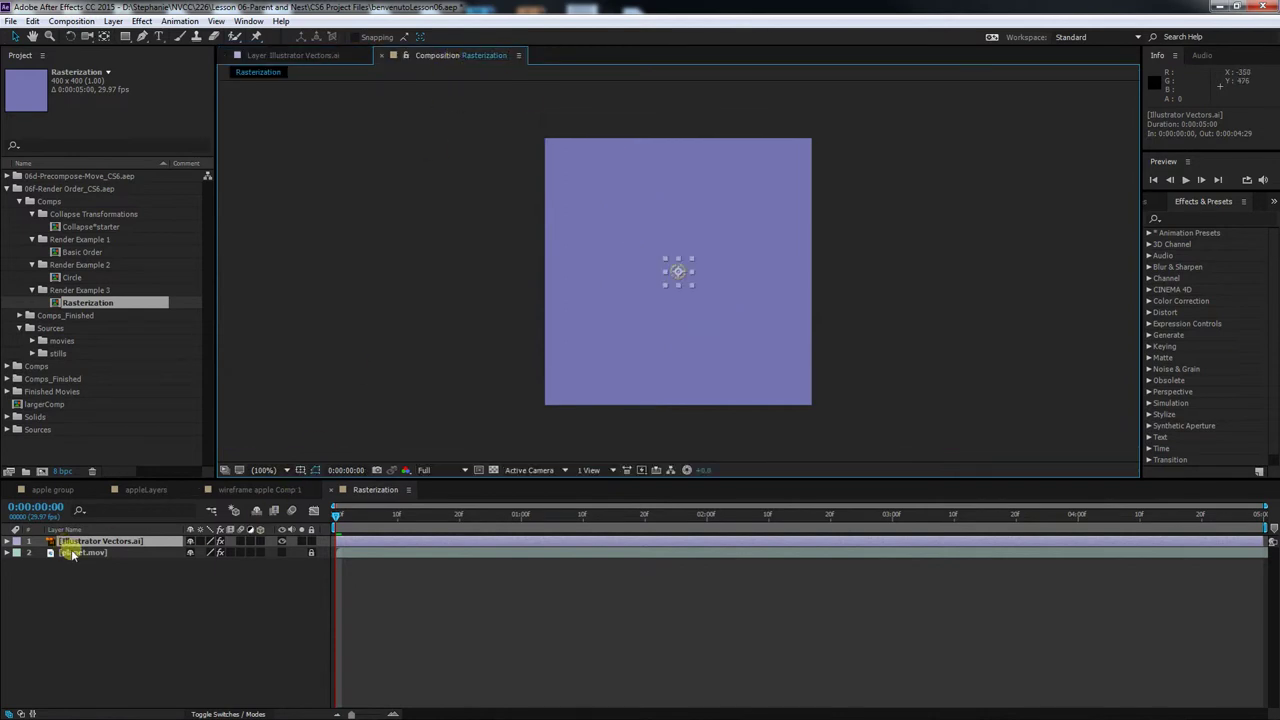
left_click_drag(360, 515, 1214, 511)
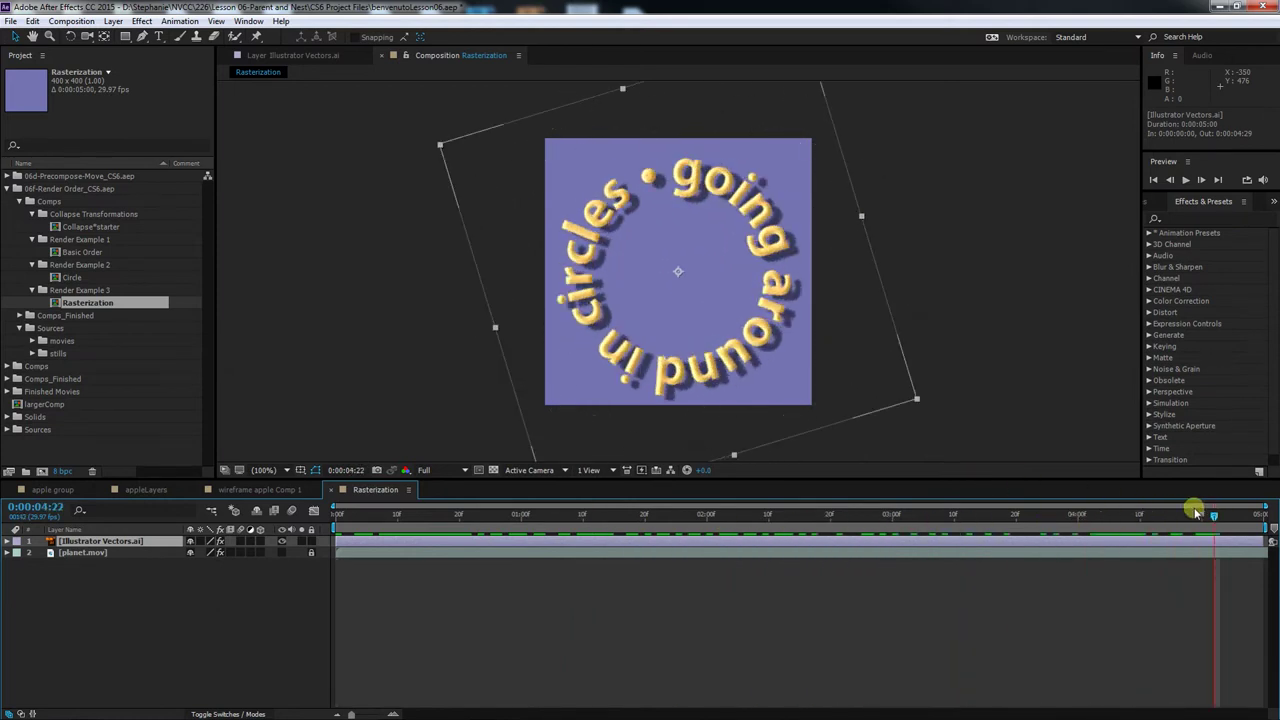
left_click(1224, 514)
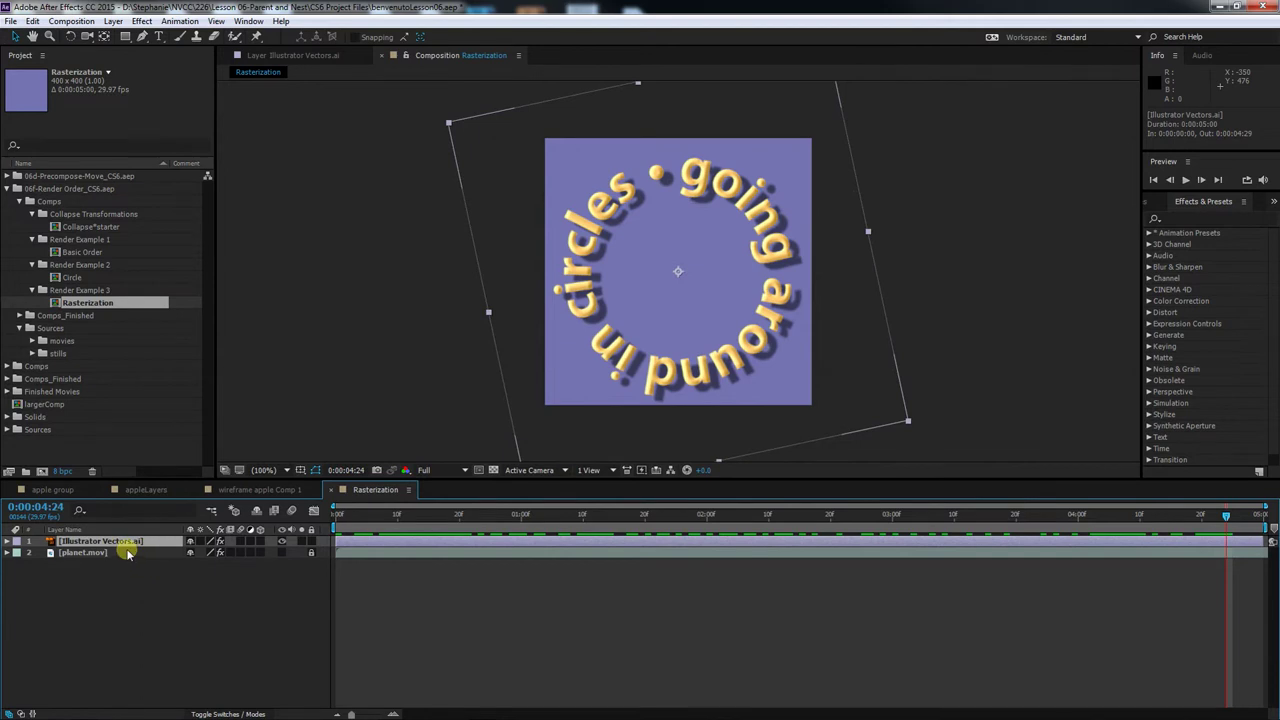
key("s")
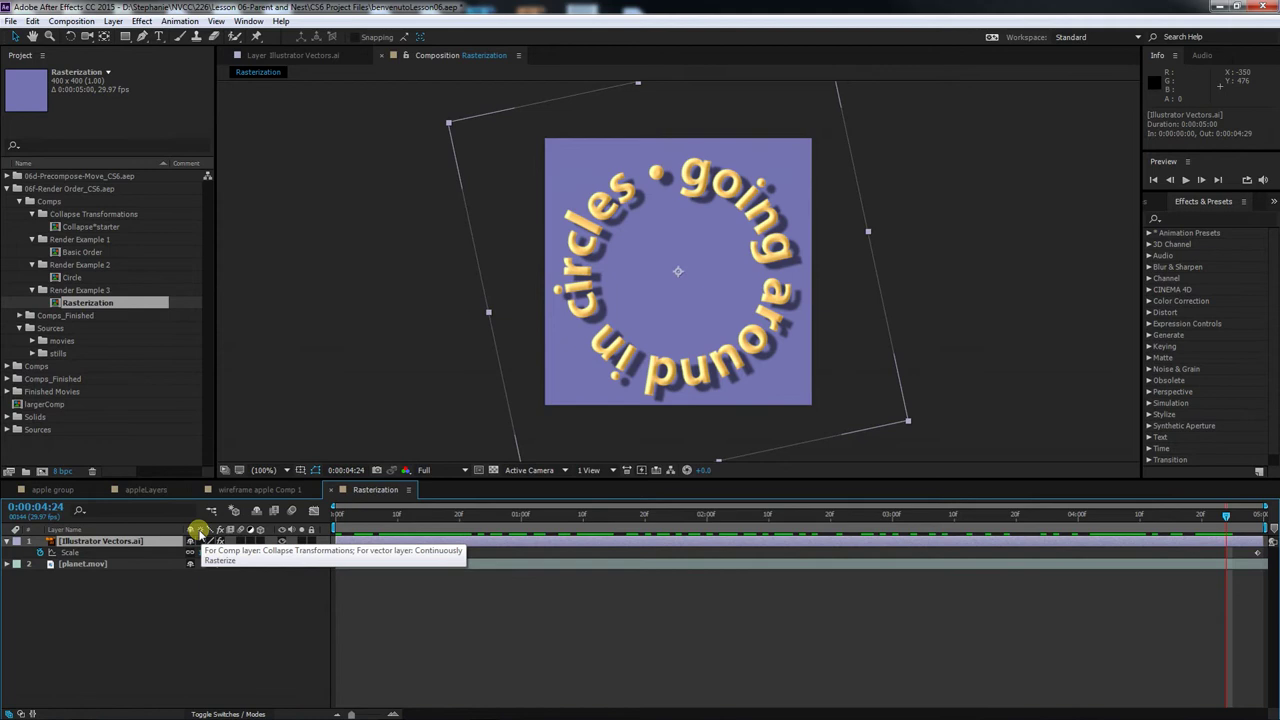
- Toggle Continuously Rasterize on the Illustrator Vectors.ai layer so the scaled text renders sharp
left_click(200, 545)
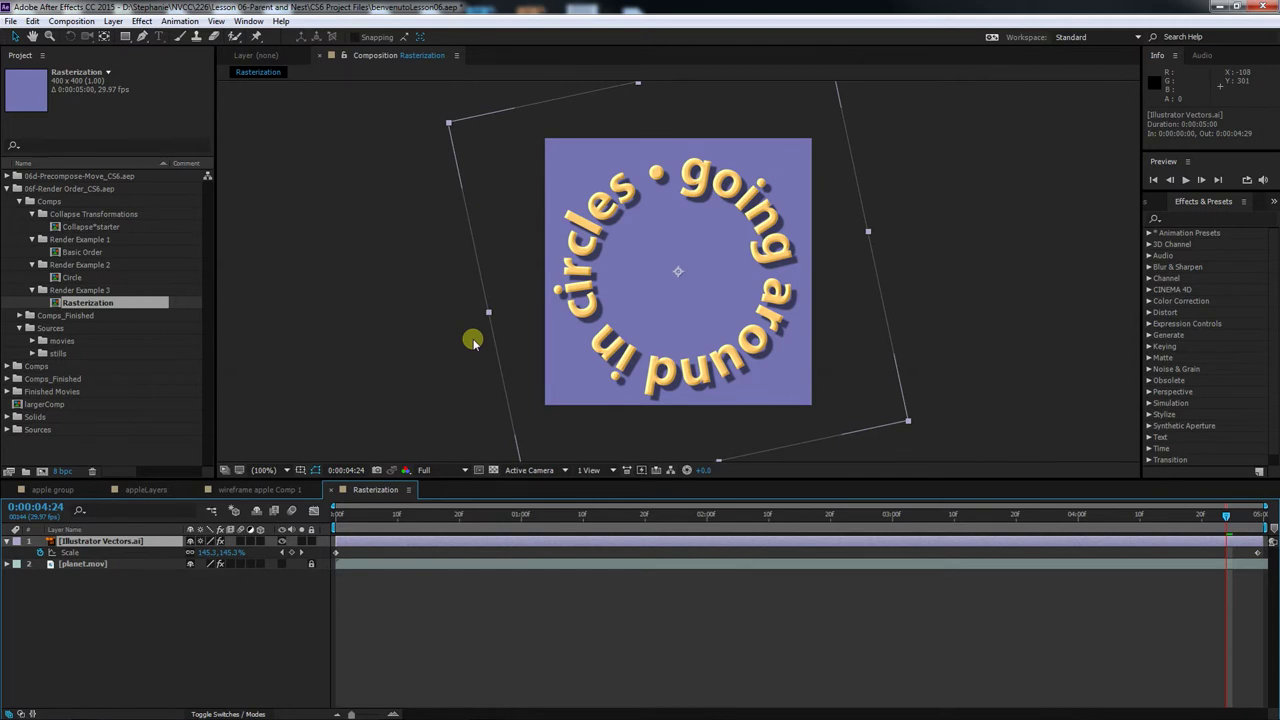
left_click(198, 541)
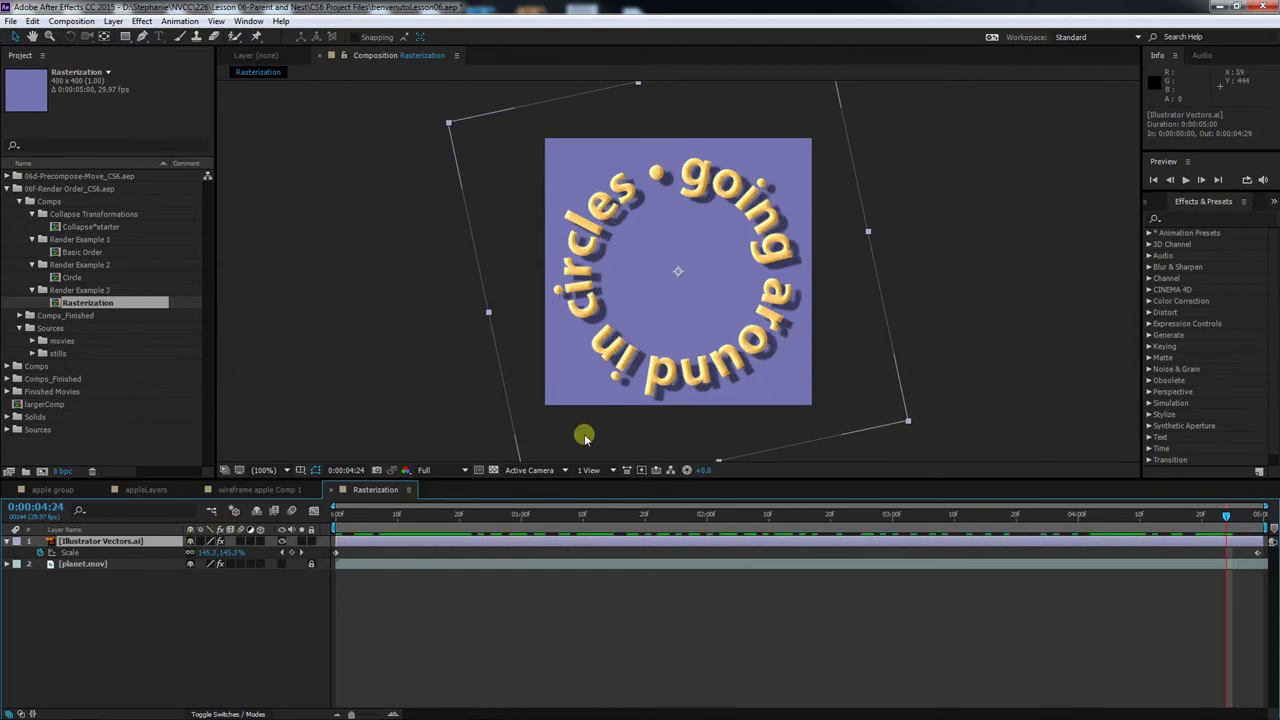
left_click(199, 541)
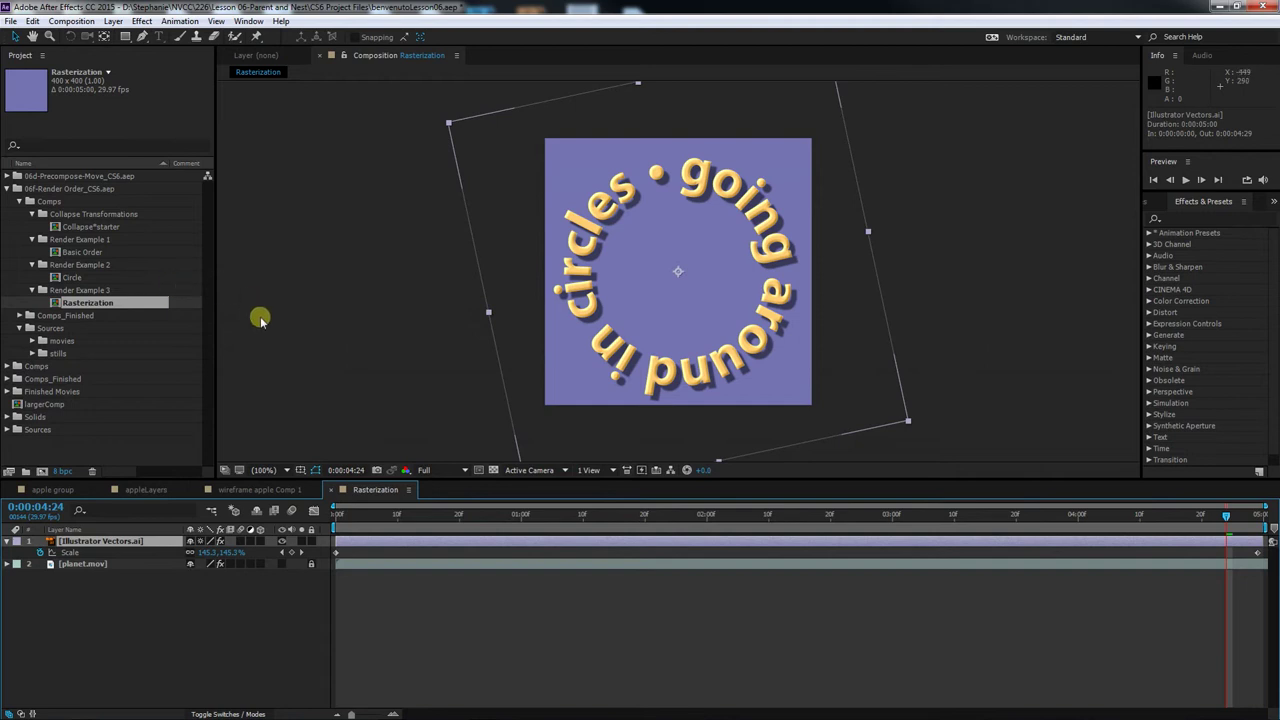
left_click(201, 541)
left_click(211, 541)
left_click(211, 541)
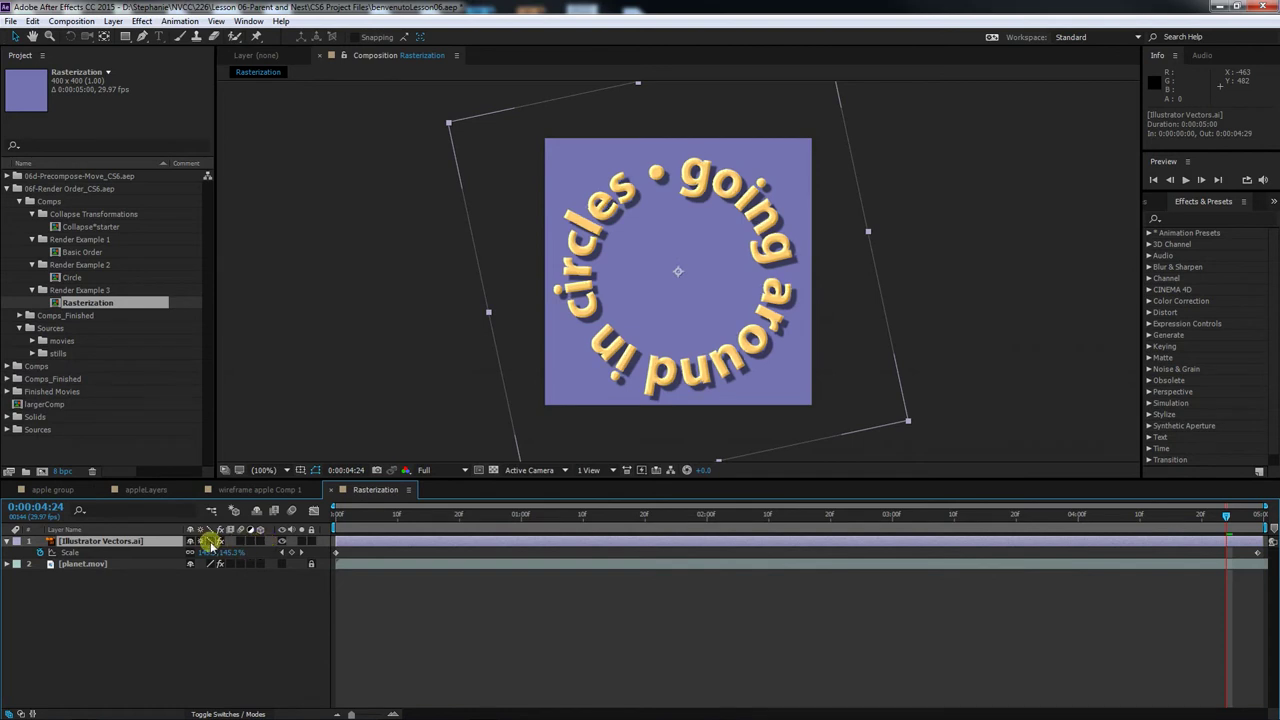
left_click(211, 541)
left_click(211, 541)
left_click(211, 541)
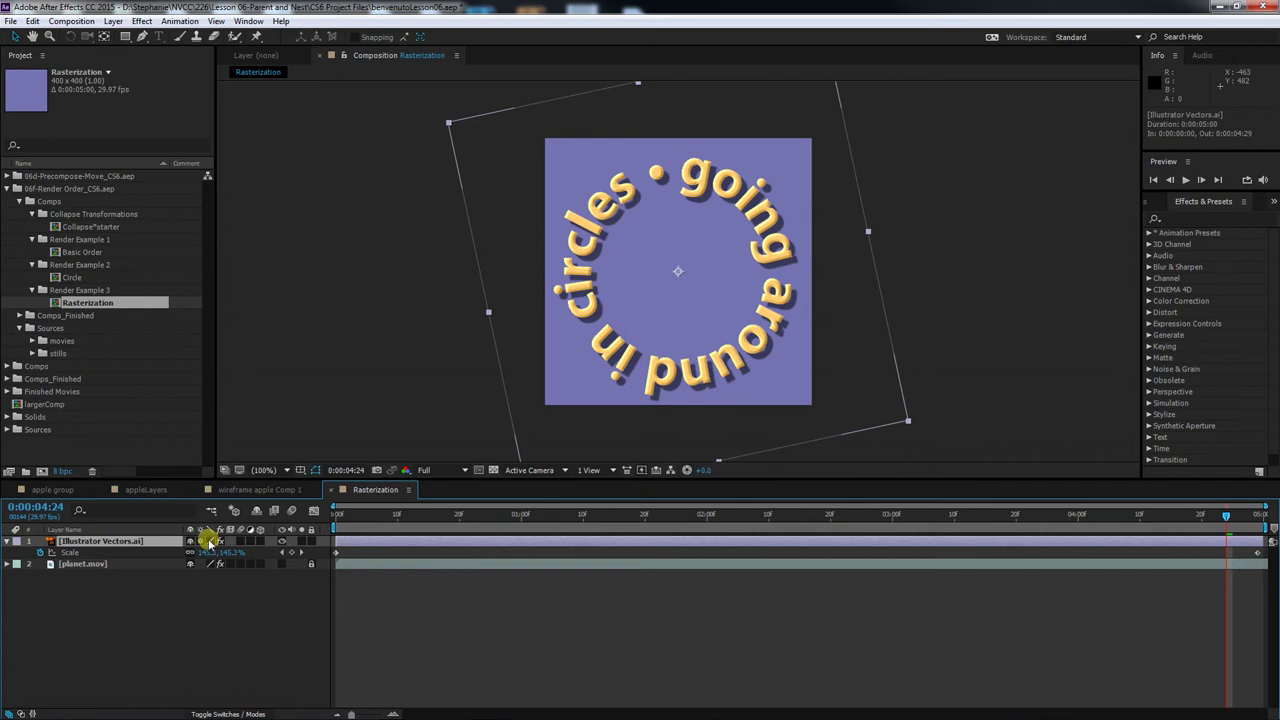
left_click(209, 543)
left_click(209, 541)
left_click(209, 541)
left_click(209, 542)
left_click(209, 542)
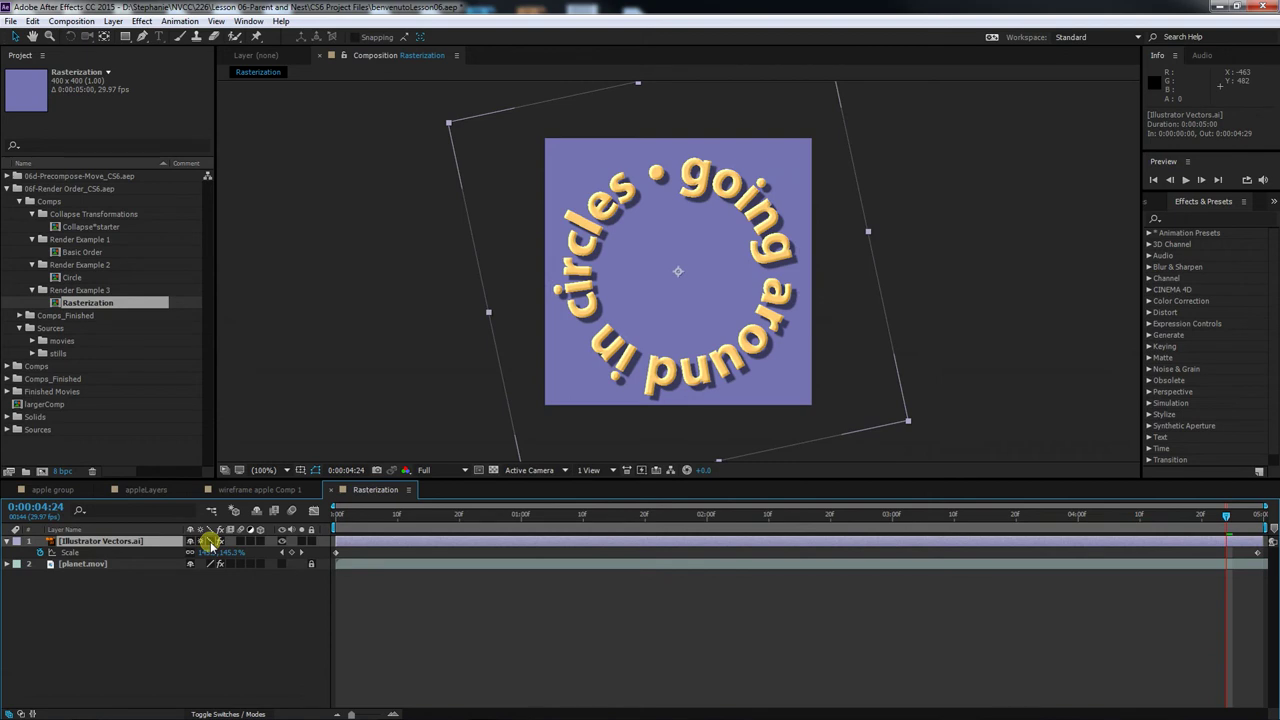
left_click(210, 542)
left_click(210, 542)
left_click(210, 542)
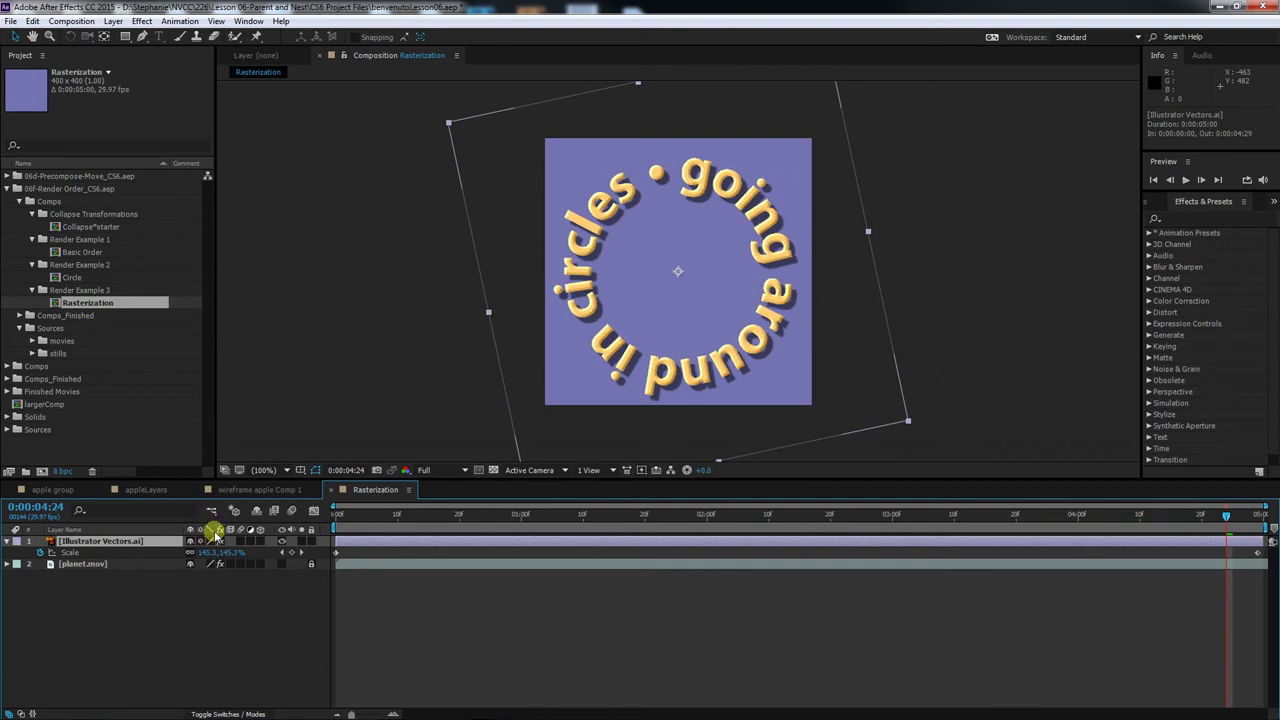
left_click(210, 541)
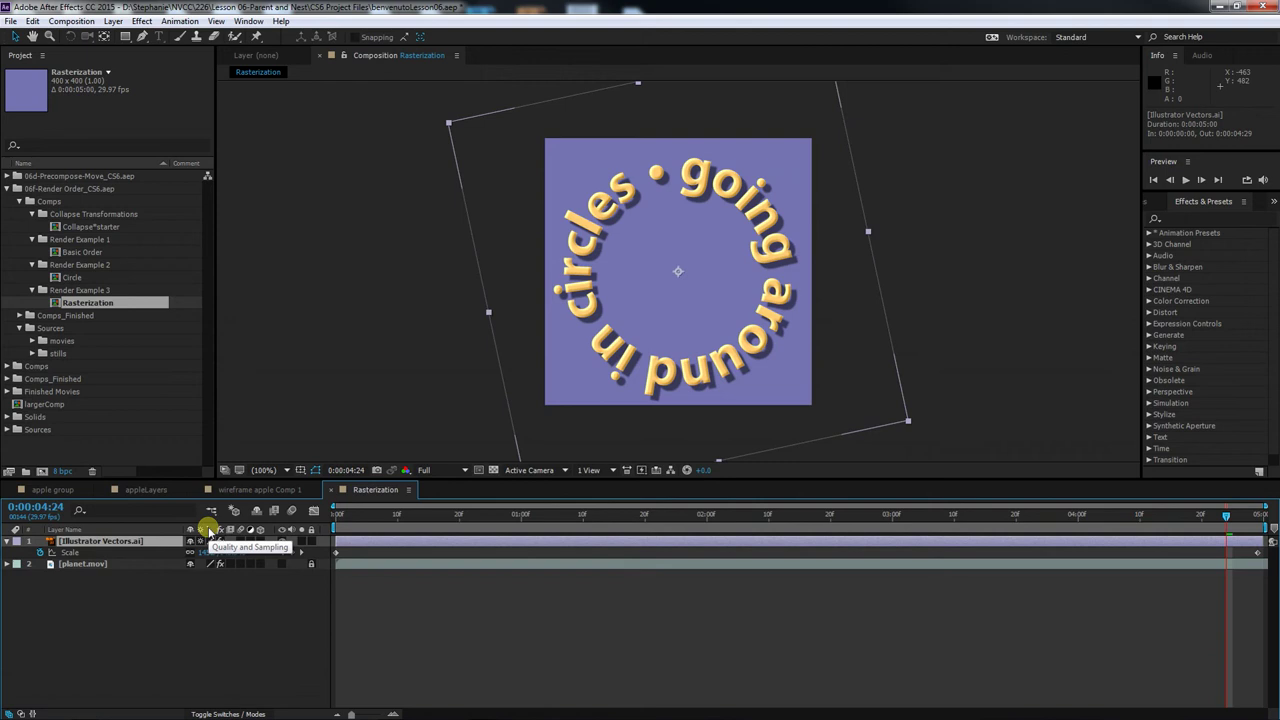
left_click(205, 541)
left_click(204, 541)
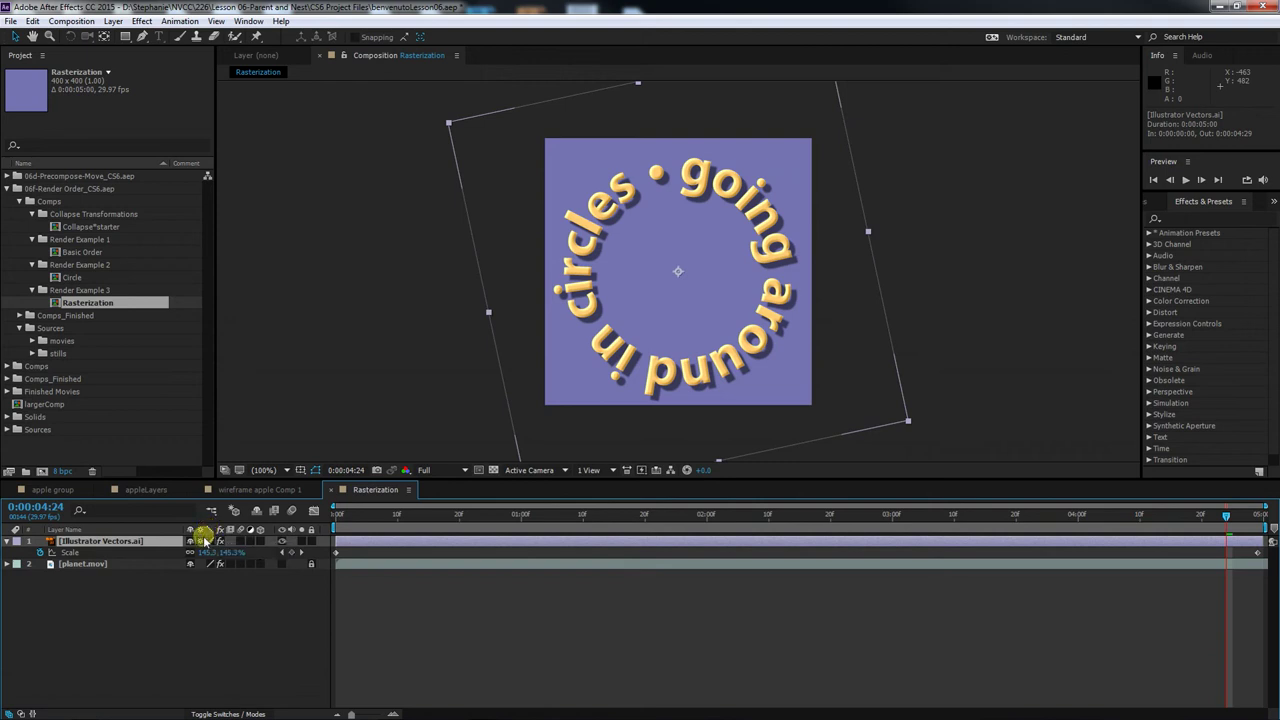
left_click(204, 541)
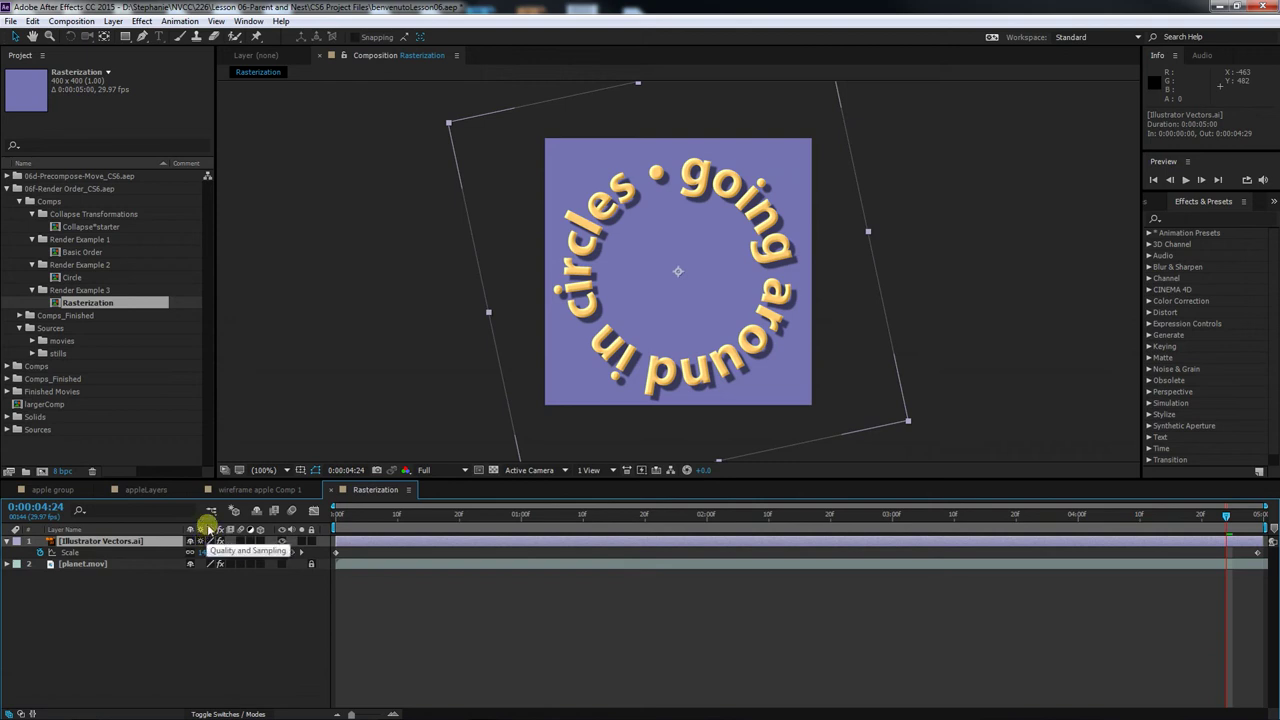
left_click(206, 534)
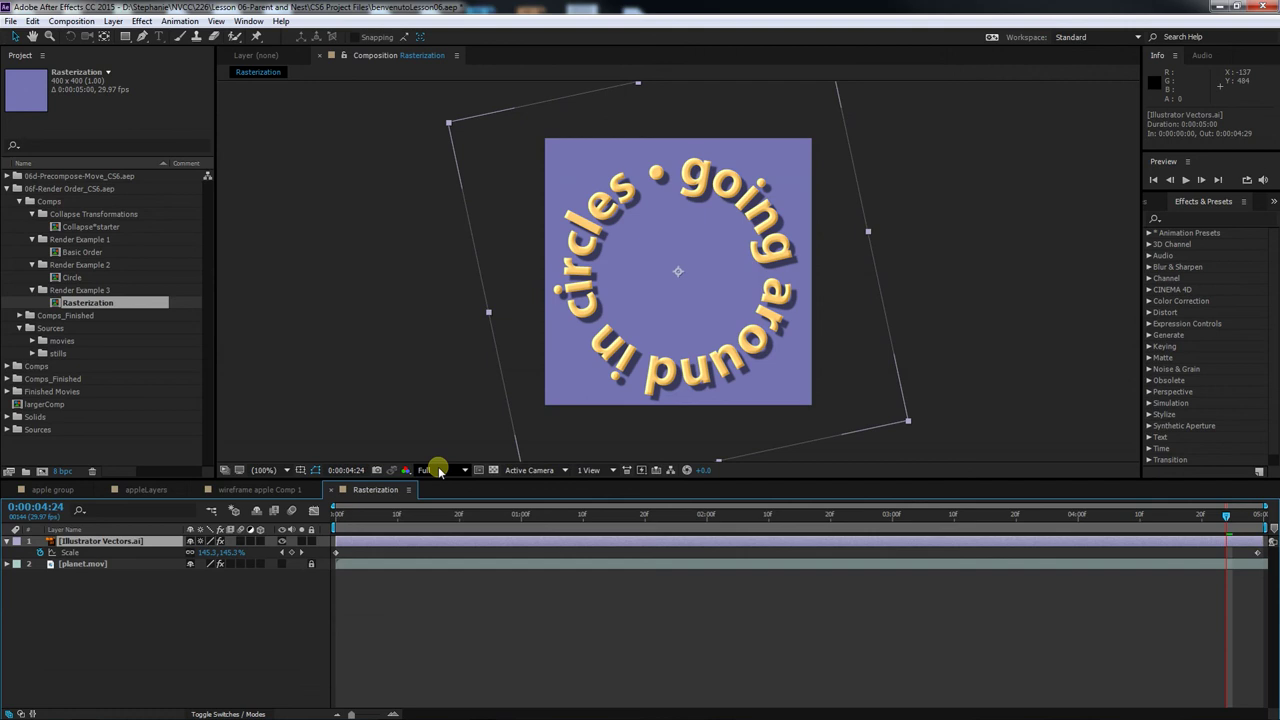
left_click(441, 470)
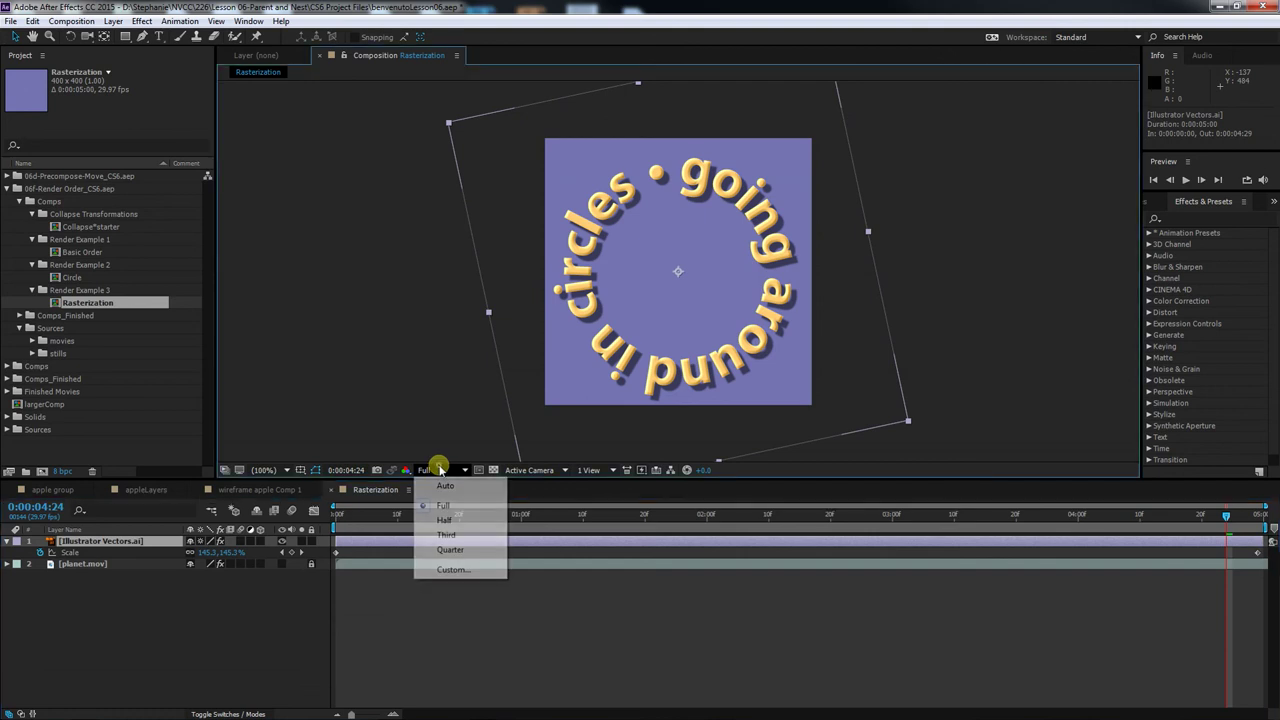
left_click(447, 506)
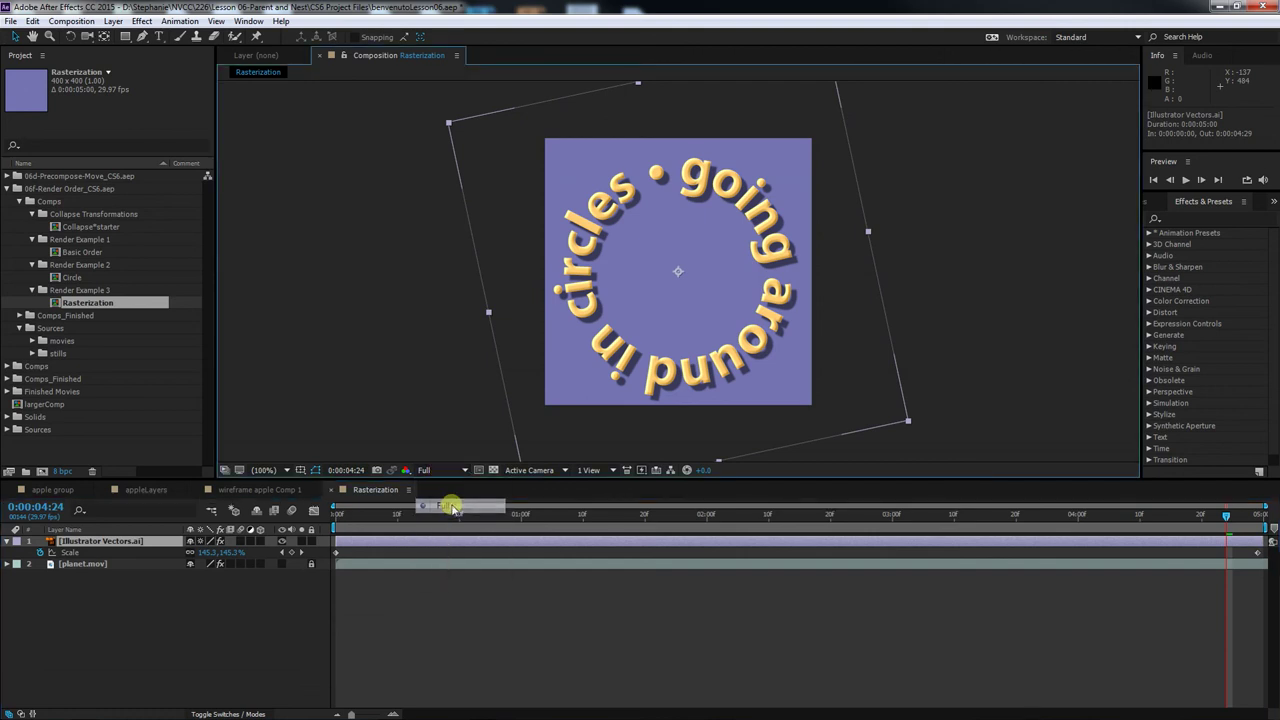
left_click(445, 470)
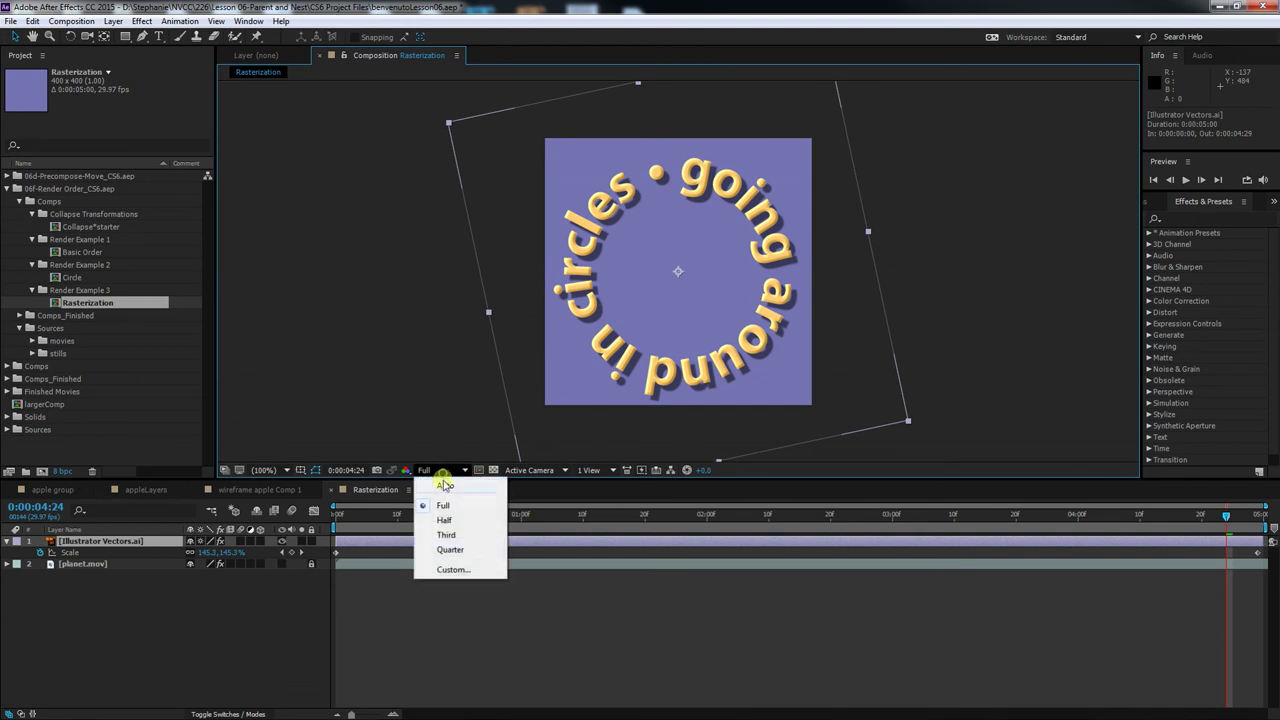
left_click(452, 550)
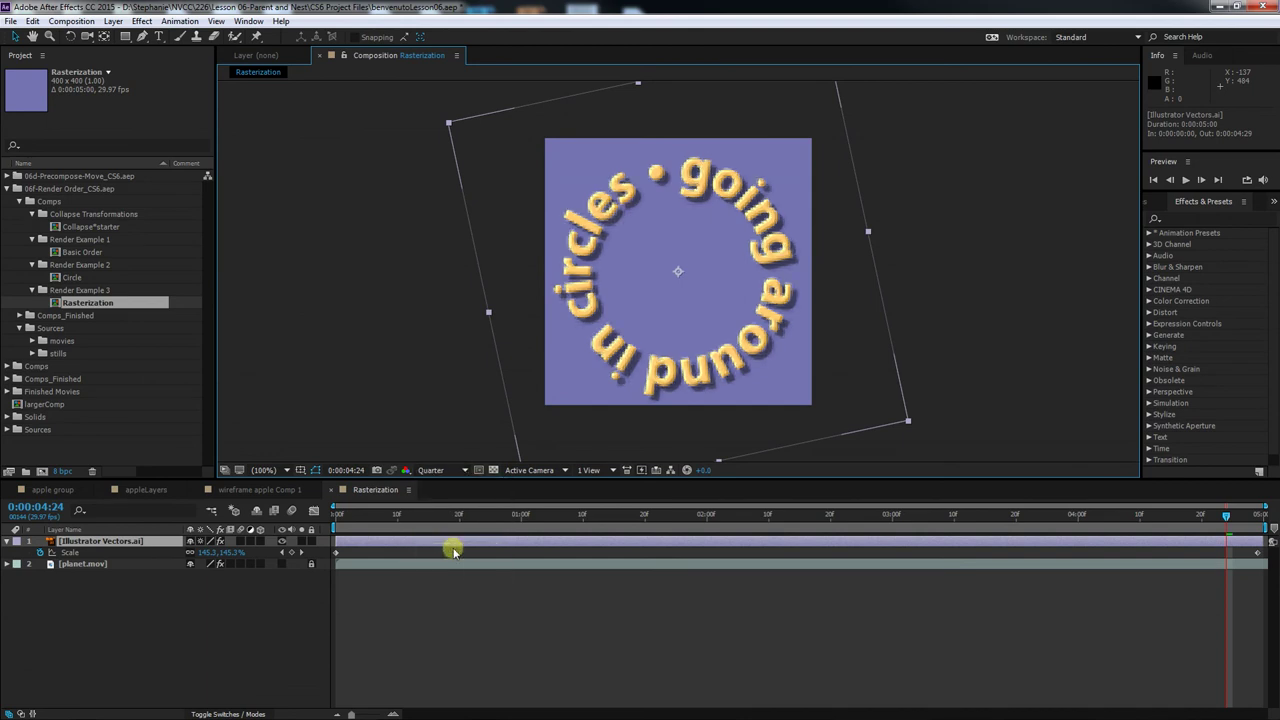
left_click(440, 470)
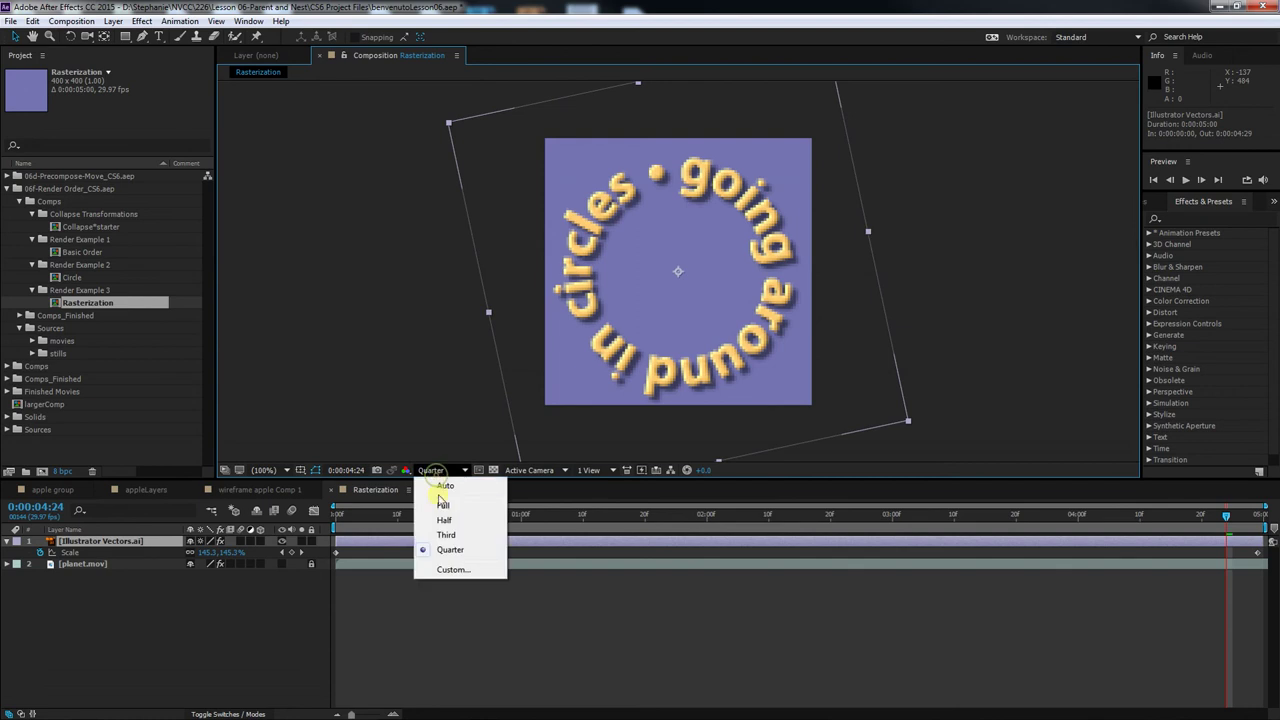
left_click(442, 507)
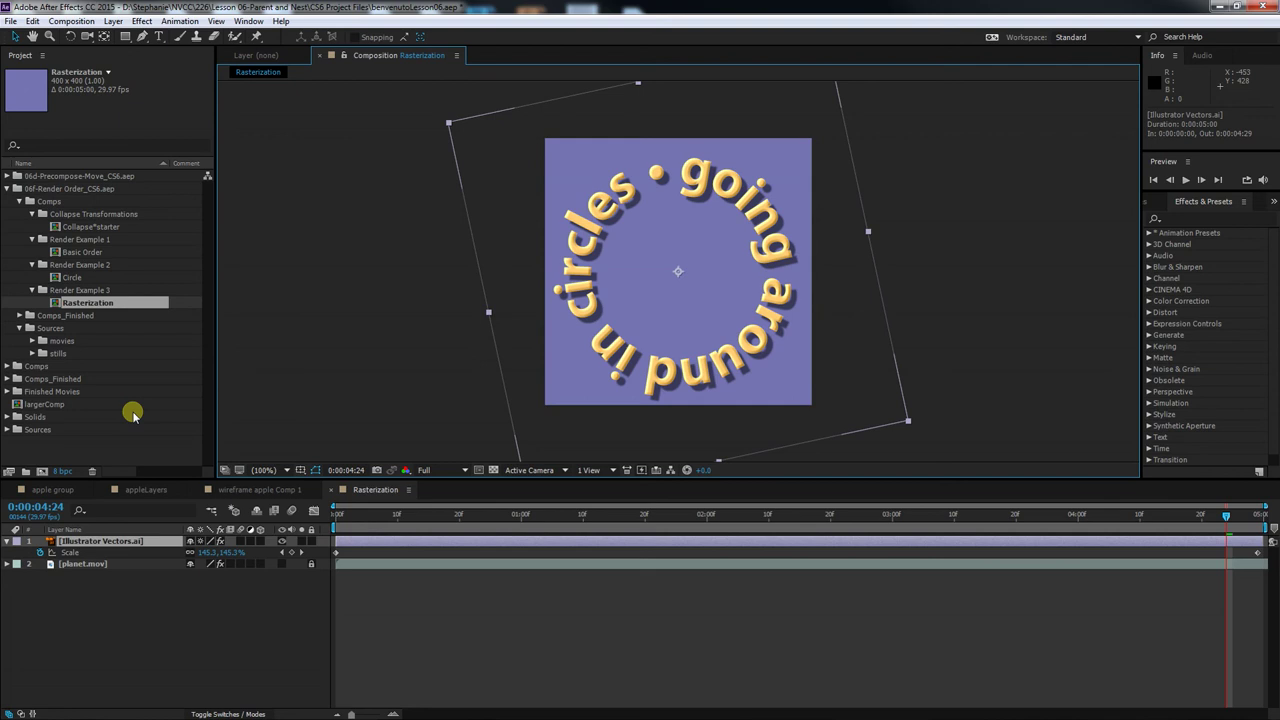
- Collapse the Render Example 1–3, Collapse Transformations and Comps folders
left_click(32, 289)
left_click(32, 264)
left_click(32, 239)
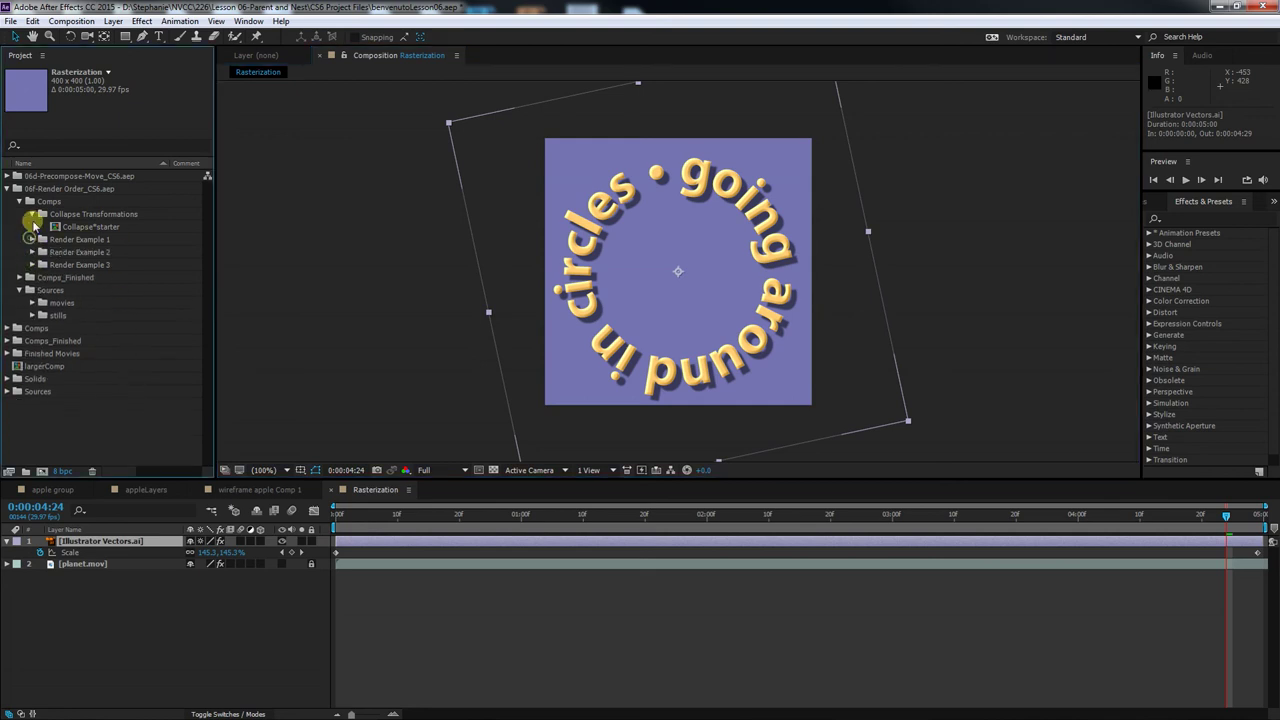
left_click(32, 214)
left_click(19, 202)
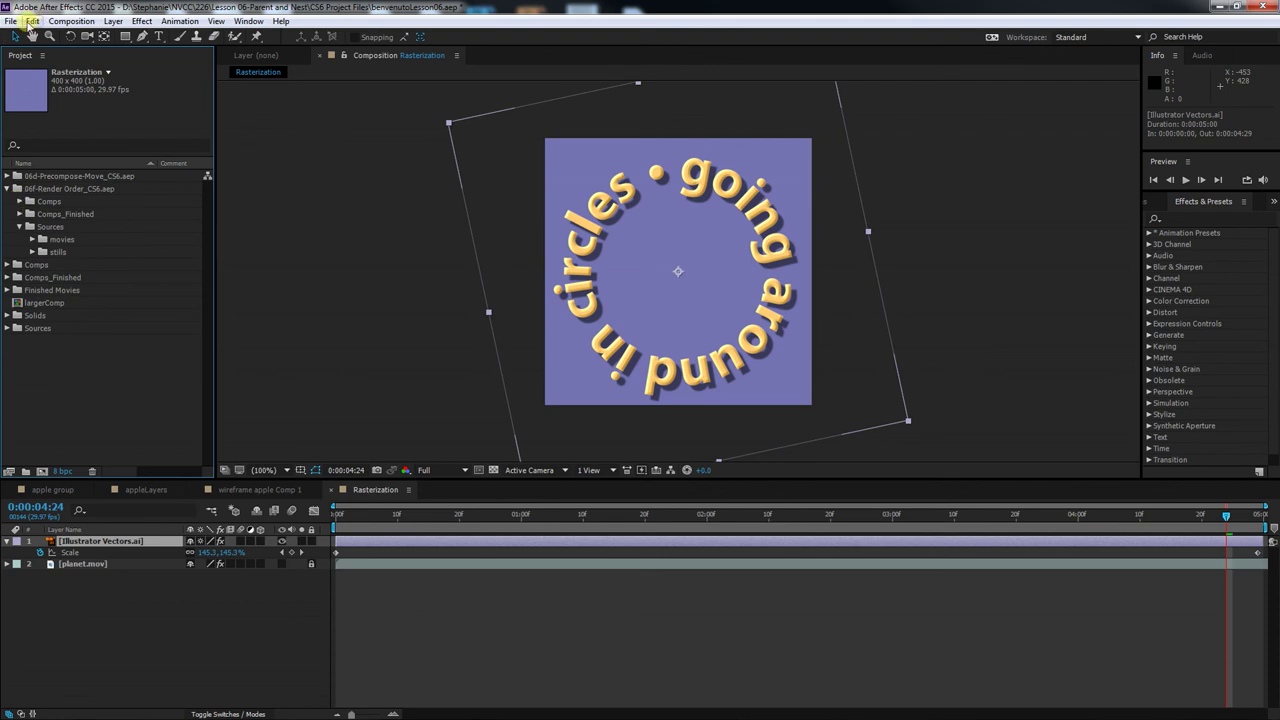
- Save the project, then collapse the 06f-Render Order_CS6.aep folder
left_click(10, 21)
left_click(50, 145)
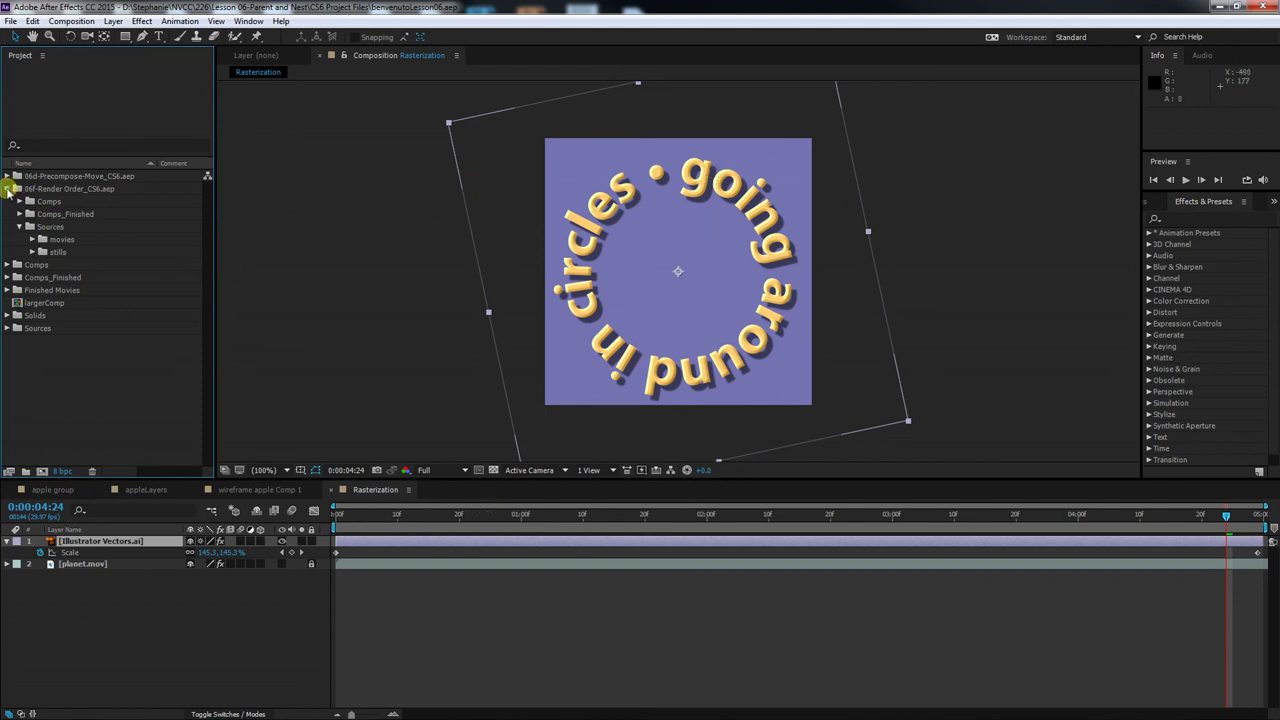
left_click(7, 189)
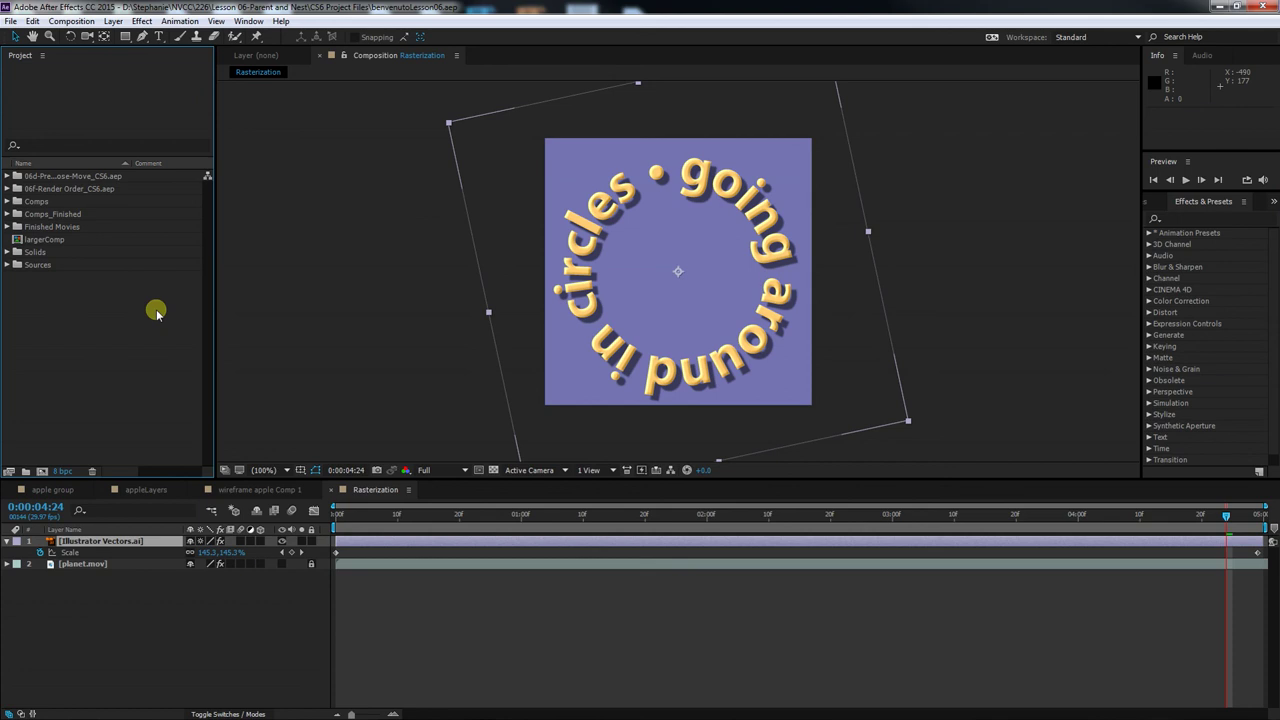